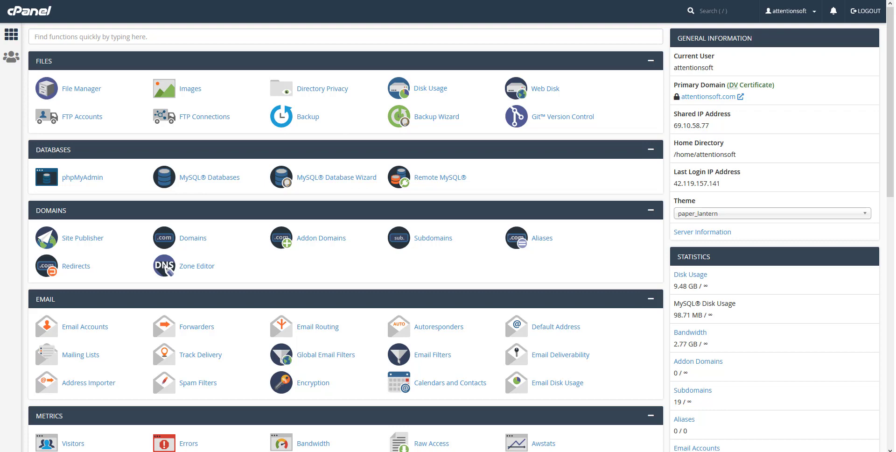
Start a new cPanel email account, entering its username and a password
left_click(85, 332)
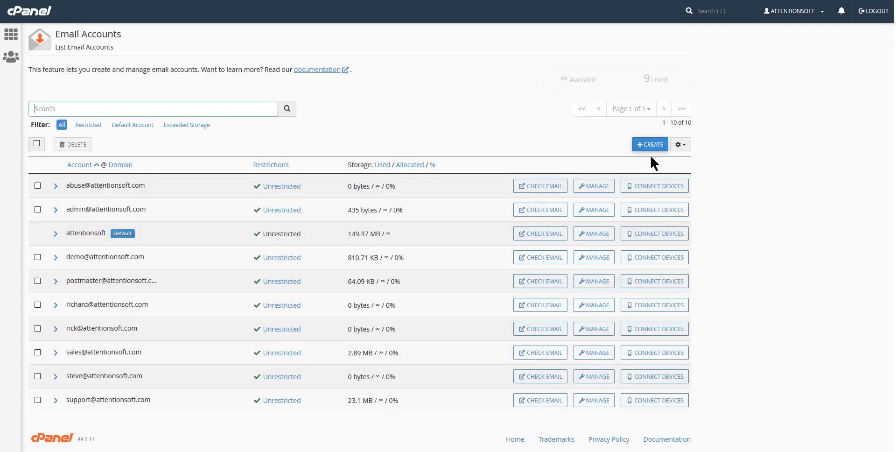
left_click(652, 144)
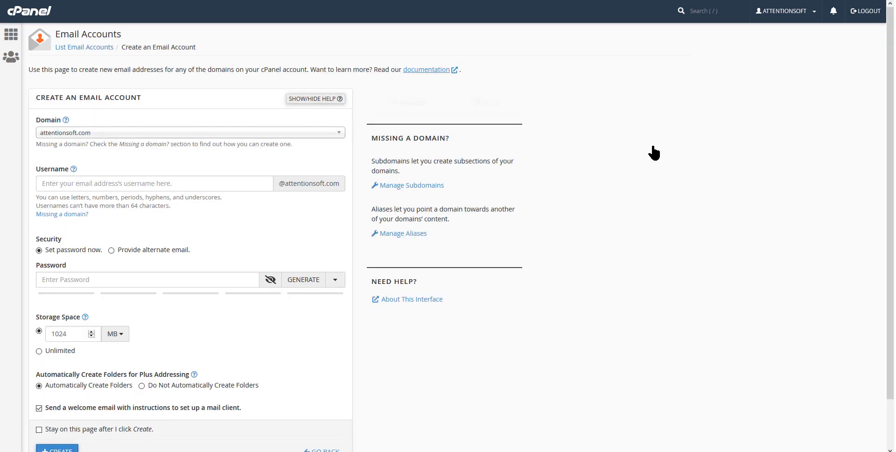
left_click(111, 184)
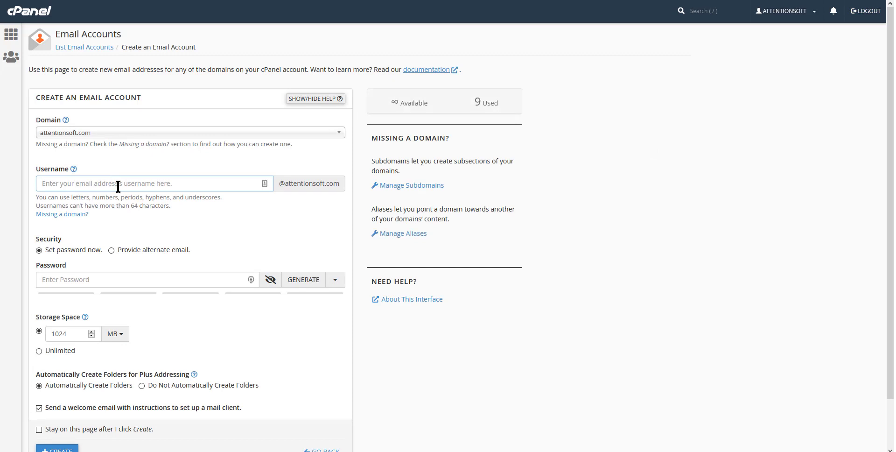
type("demo2")
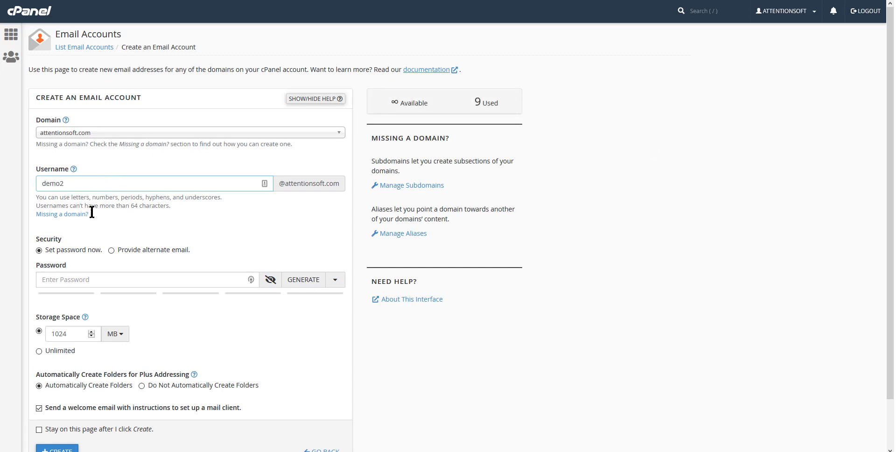
left_click(120, 279)
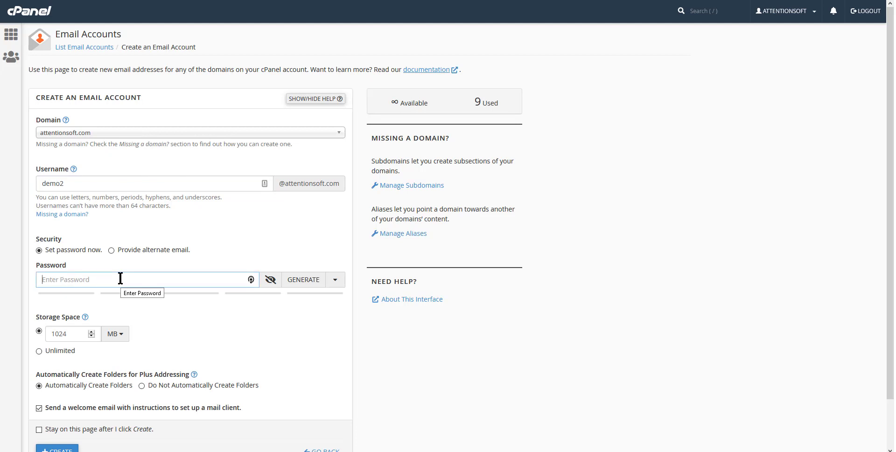
type("demo")
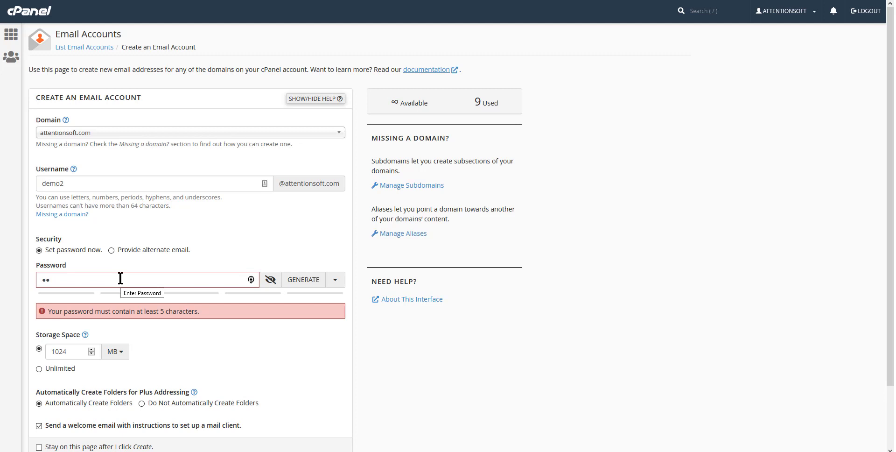
type("123")
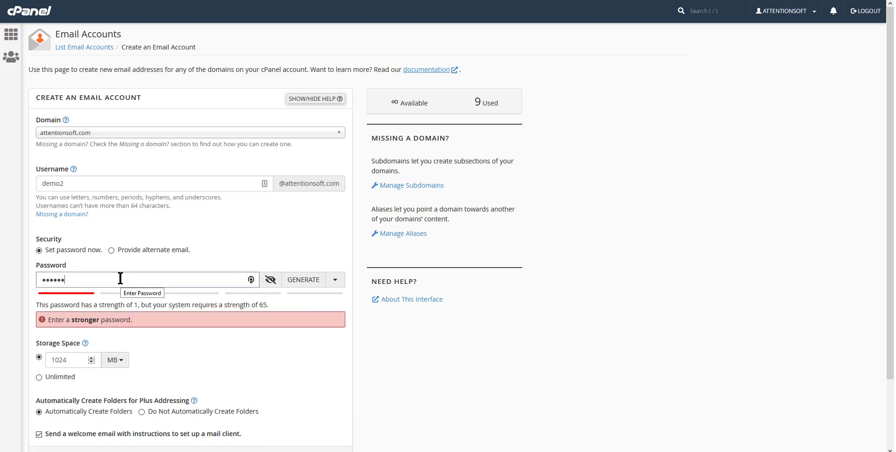
type("4")
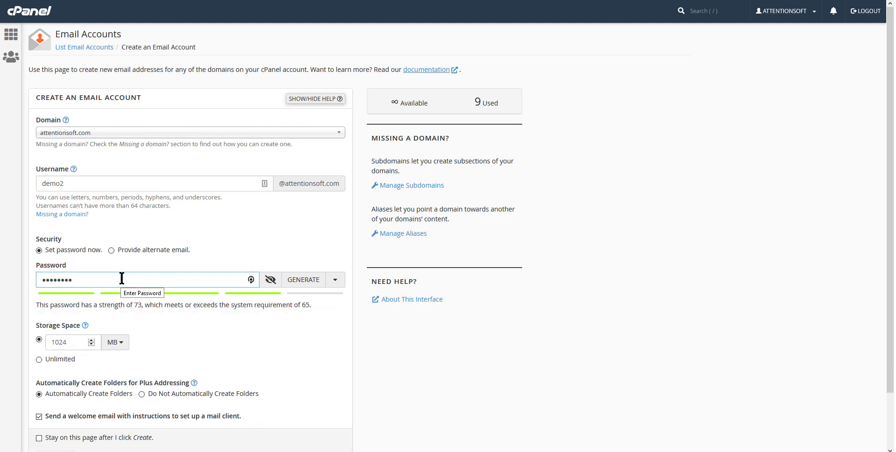
Give the mailbox unlimited storage and turn off the welcome email
left_click(52, 359)
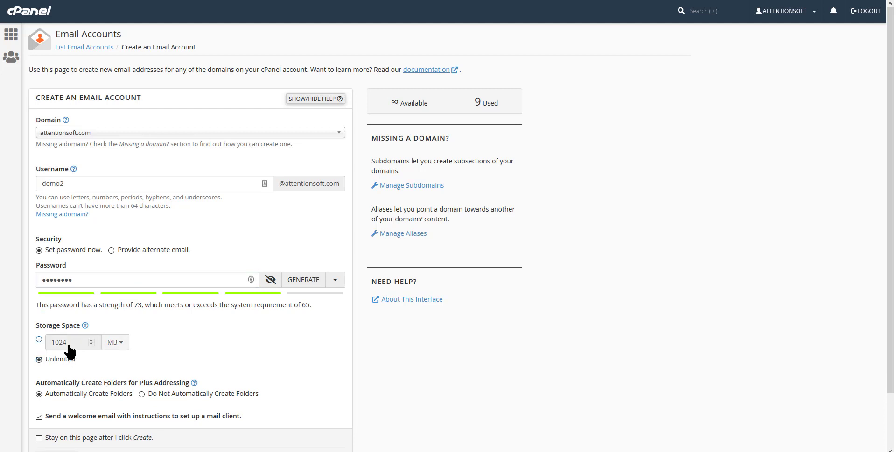
scroll(70, 350, "down", 1)
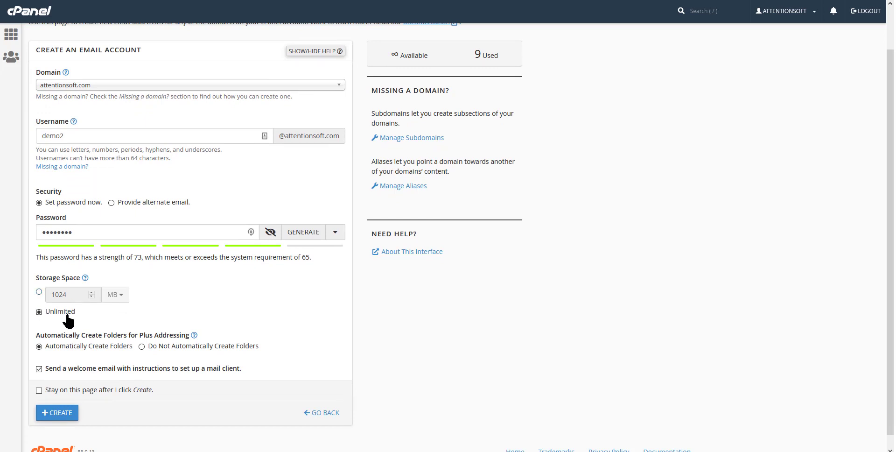
left_click(64, 315)
left_click(39, 369)
Create the account, save the new password in the browser, and open the account's Manage page
left_click(66, 413)
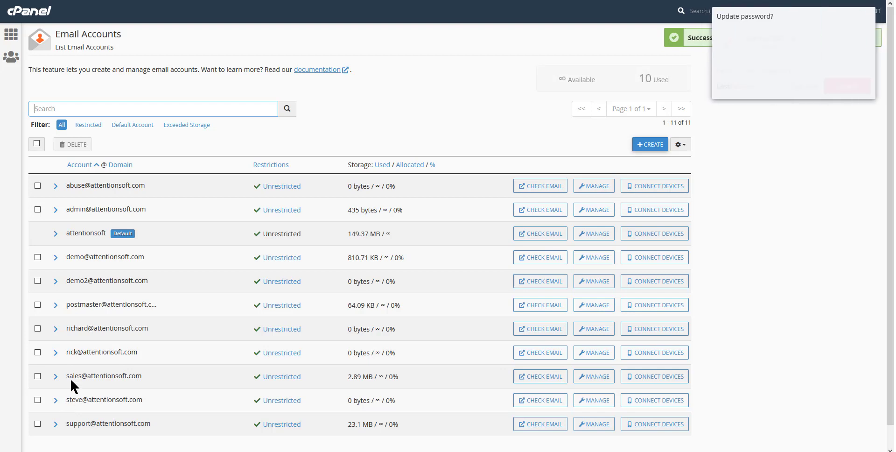
left_click(811, 88)
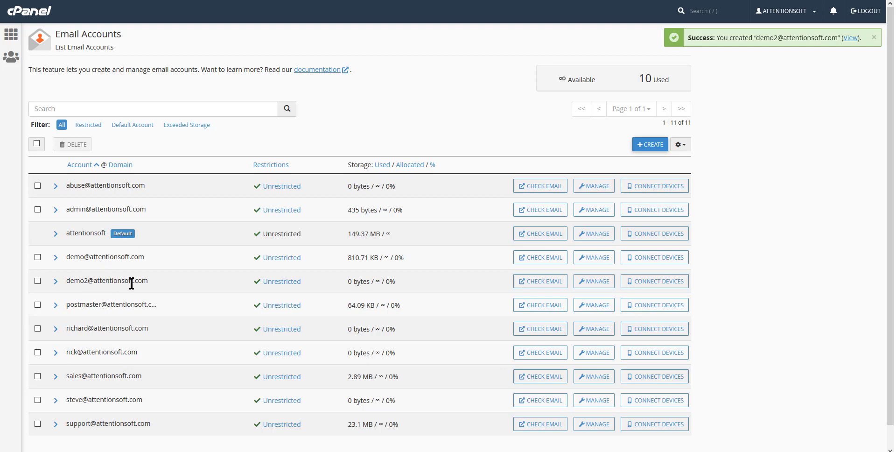
left_click(594, 283)
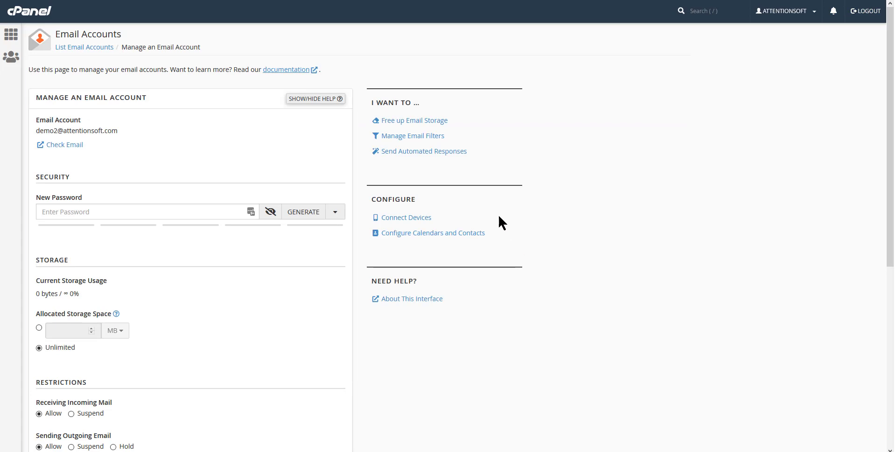
Open the Connect Devices mail client setup details for the new mailbox
left_click(405, 218)
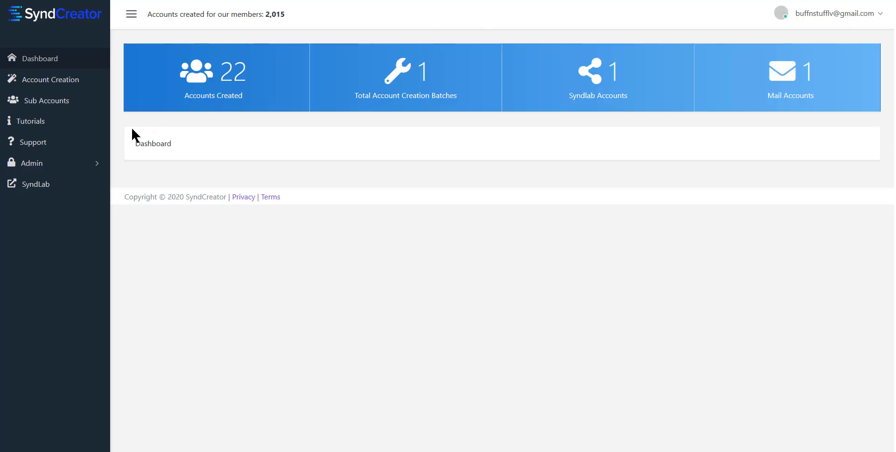
Start a new account creation batch and name it Demo2
left_click(67, 84)
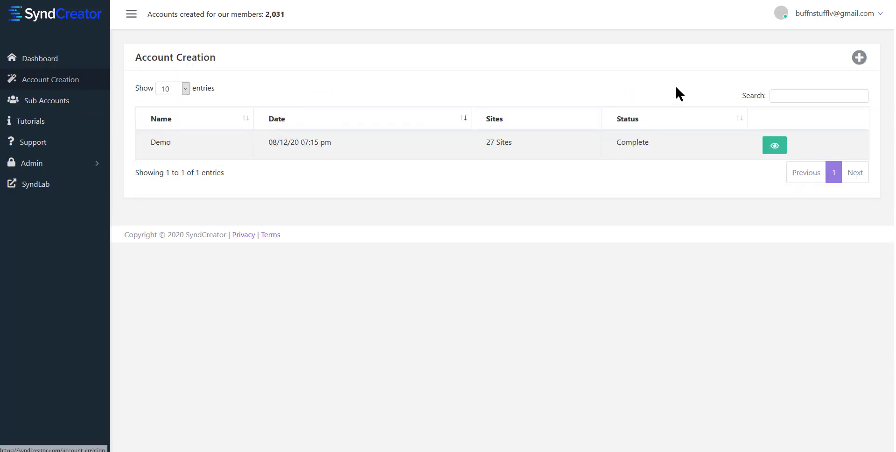
left_click(861, 59)
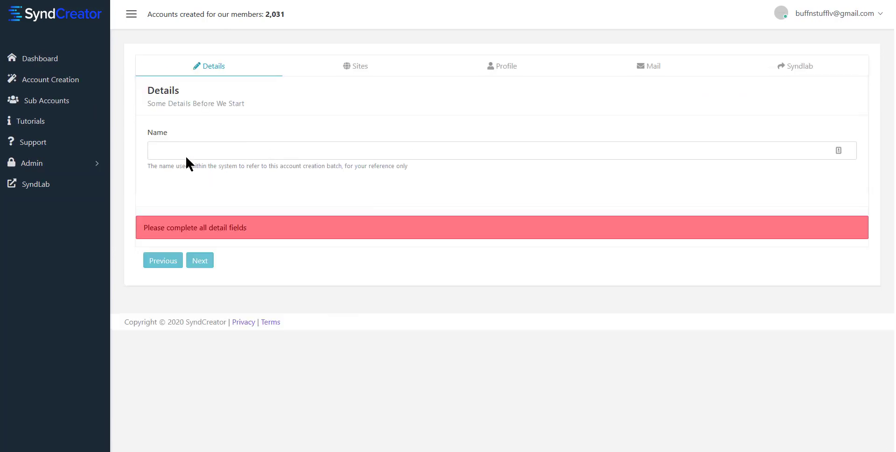
left_click(307, 152)
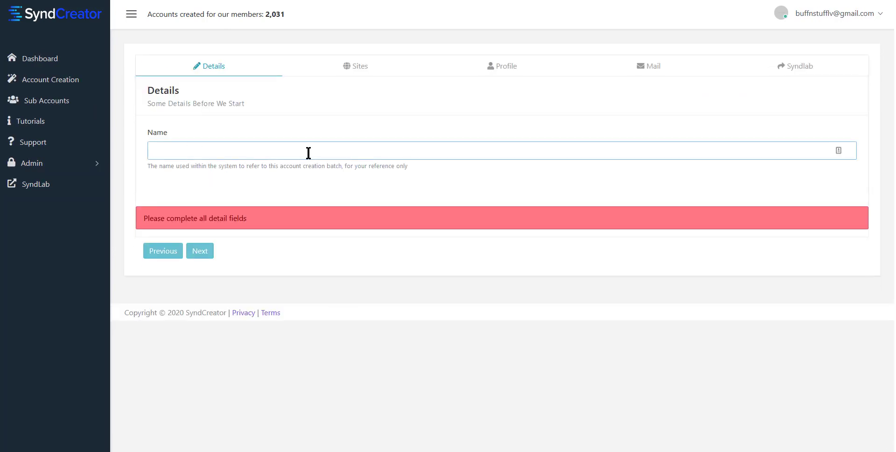
type("Demo2")
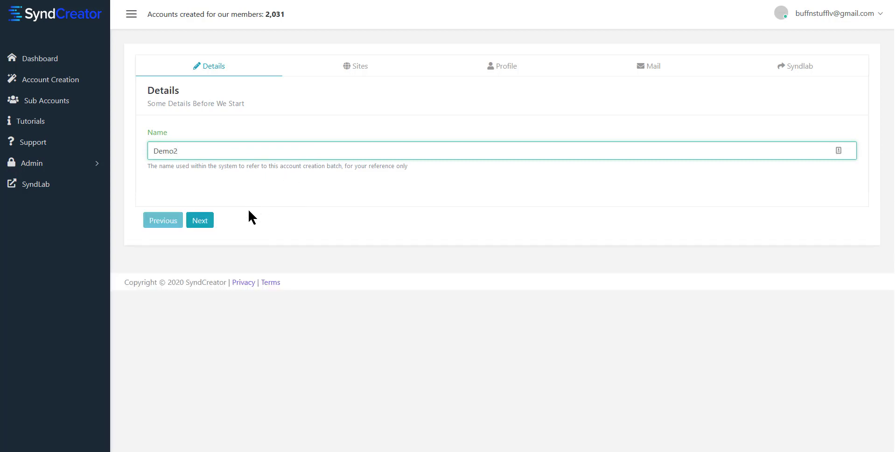
Select all sites in the Blog, Bookmark, Pdf, Photo, Social and Video groups, then continue
left_click(200, 225)
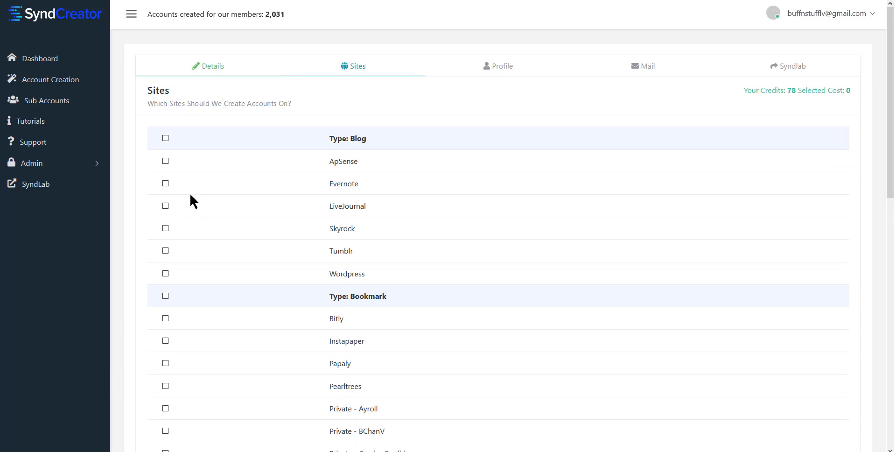
left_click(166, 138)
scroll(251, 186, "down", 2)
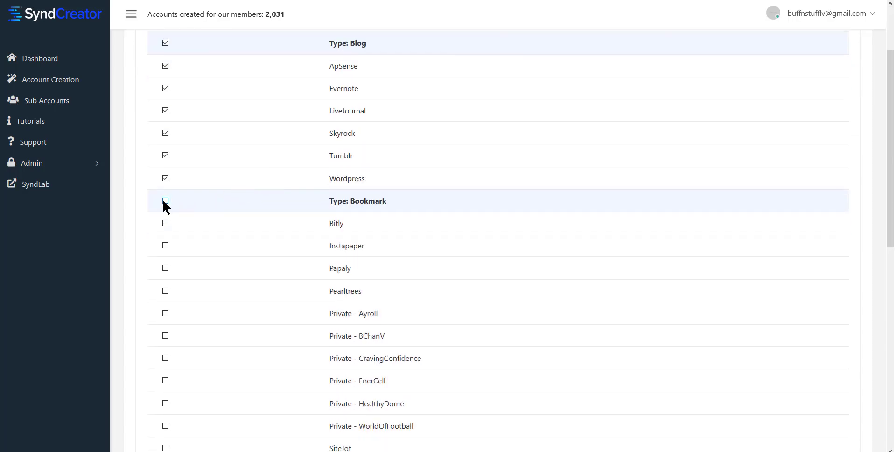
scroll(257, 158, "down", 2)
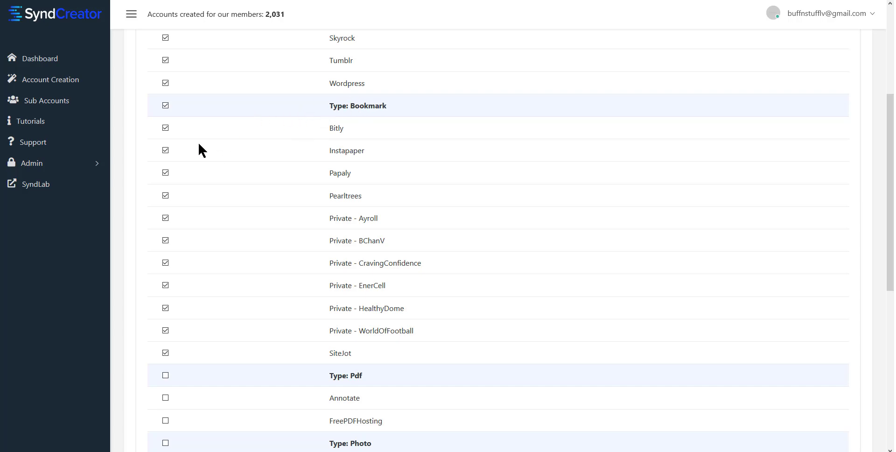
scroll(200, 166, "down", 4)
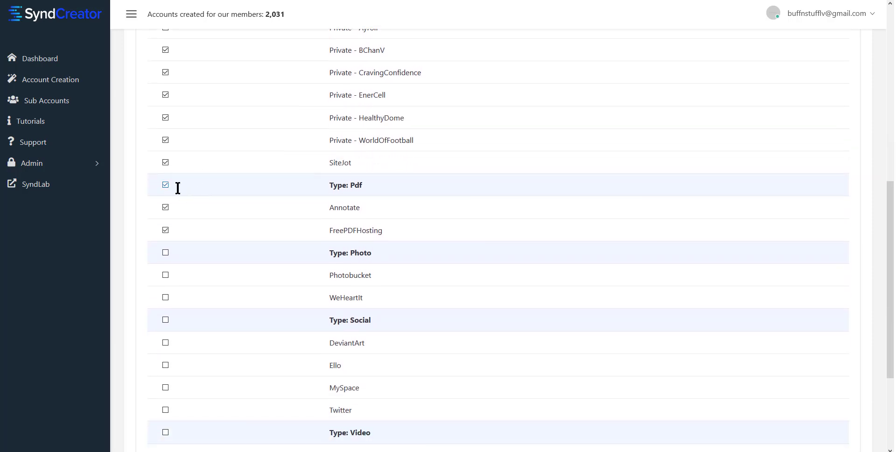
scroll(208, 186, "down", 2)
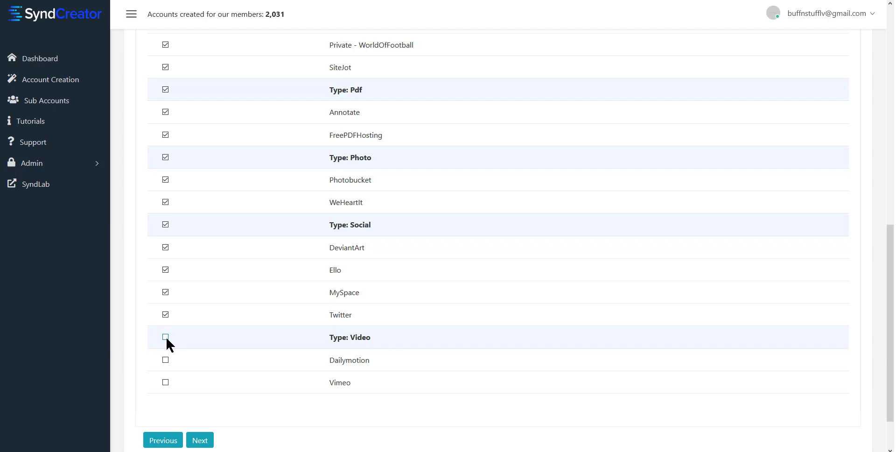
left_click(200, 440)
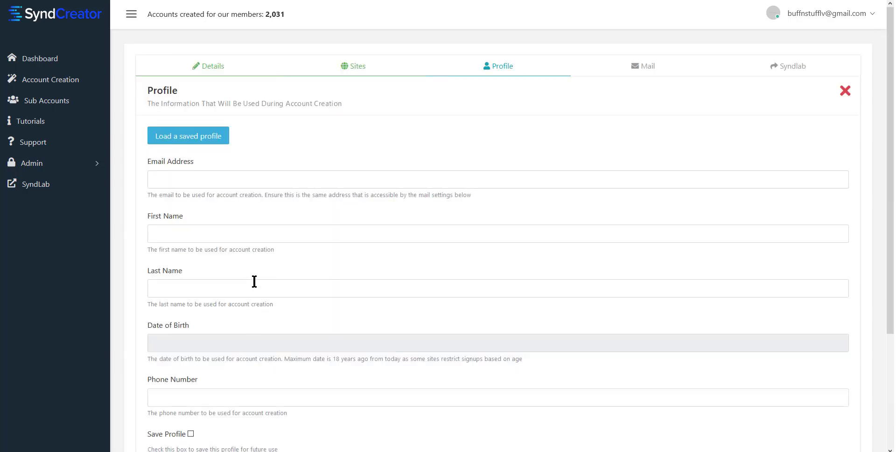
Focus the profile's Email Address field and switch over to the cPanel mail client settings
left_click(194, 181)
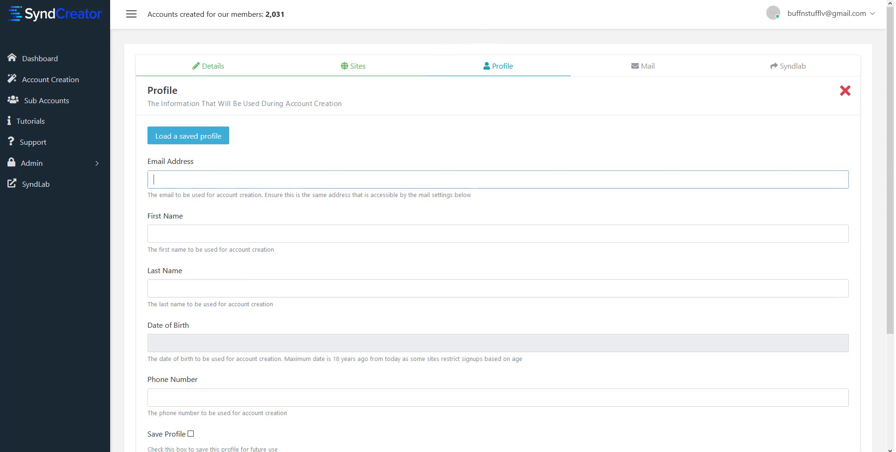
key("ctrl+Tab")
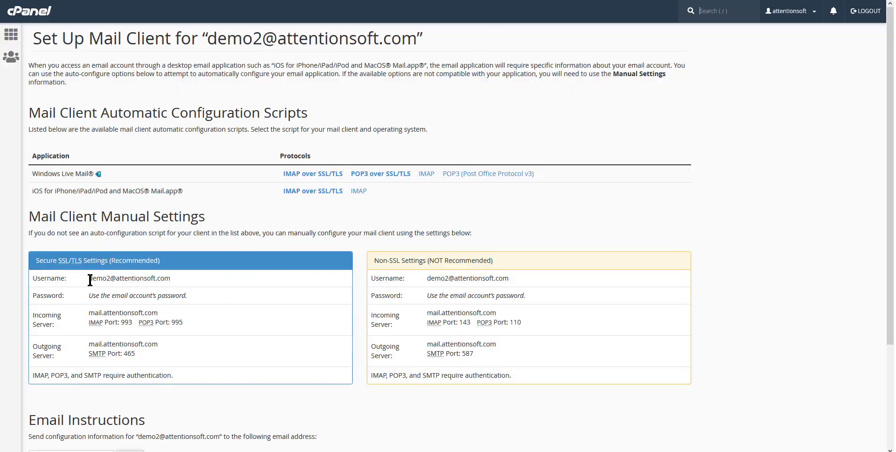
Copy the mailbox username from the Secure SSL/TLS settings and return to SyndCreator
left_click_drag(90, 280, 179, 282)
key("ctrl+c")
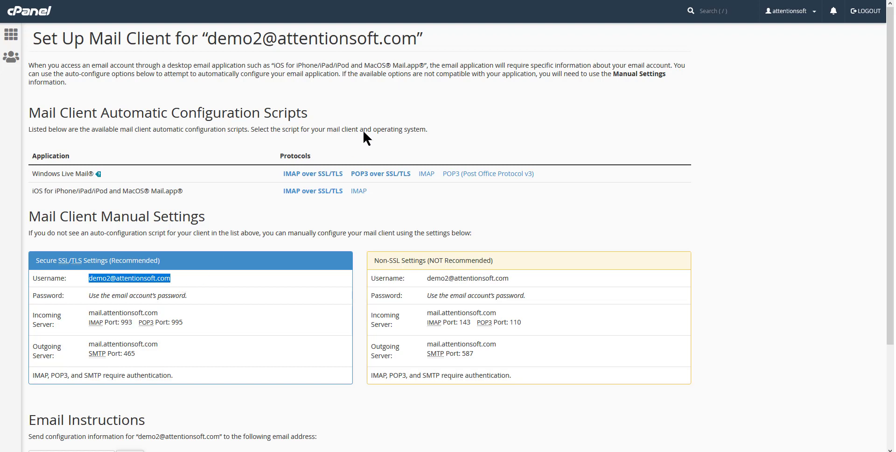
key("ctrl+Tab")
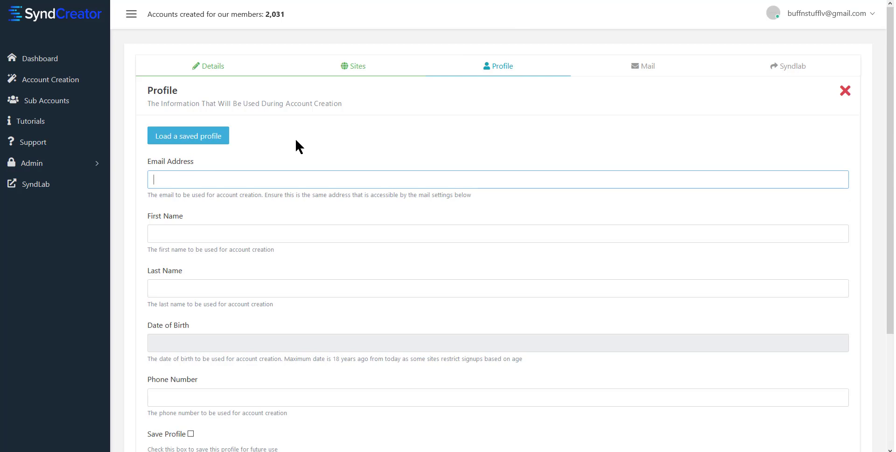
Paste the copied email address and enter the profile's first and last name
key("ctrl+v")
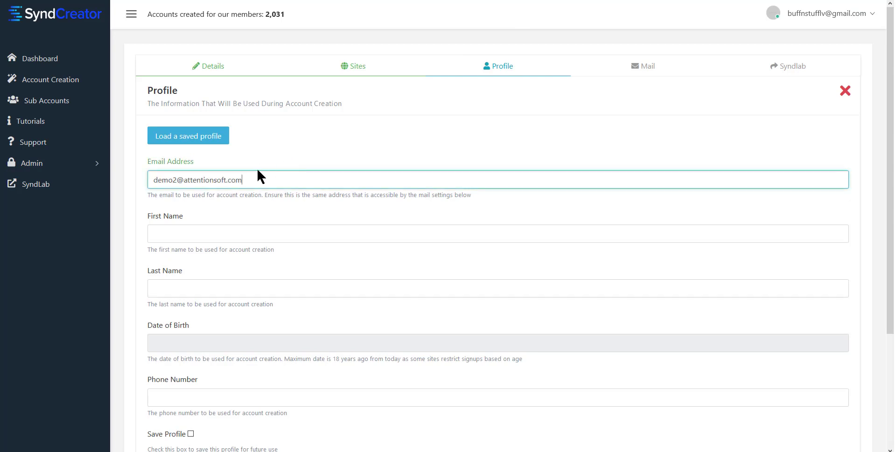
left_click(307, 230)
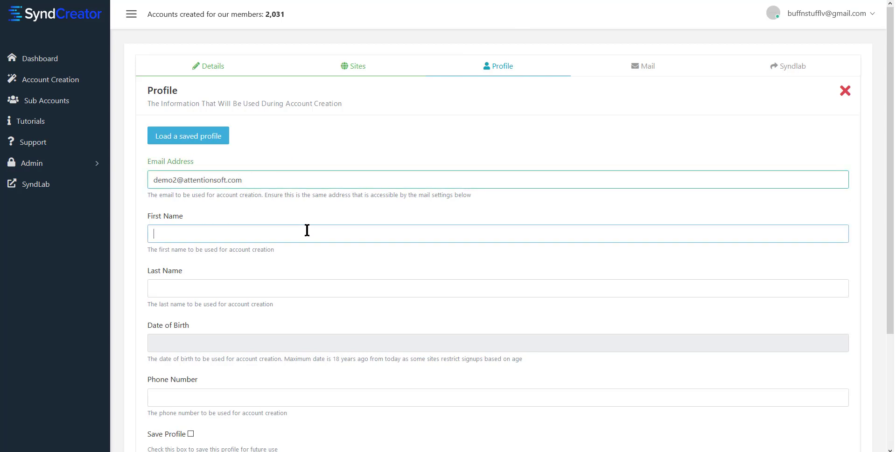
type("Joe")
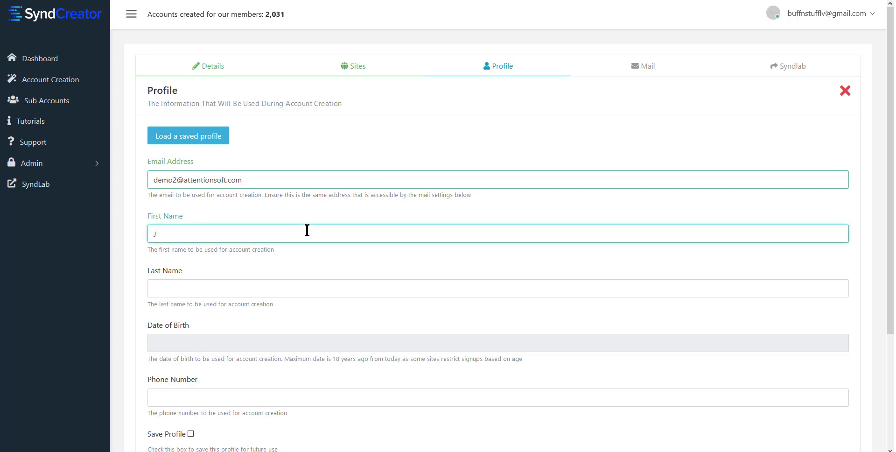
left_click(216, 287)
type("Blow")
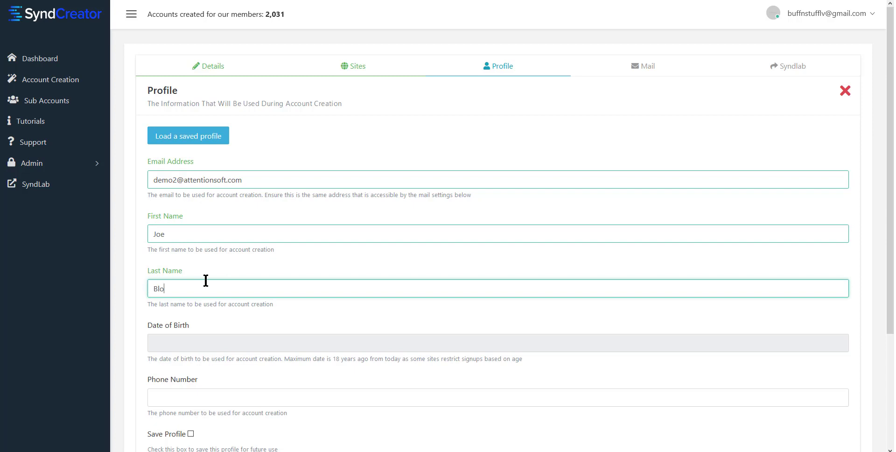
left_click(178, 349)
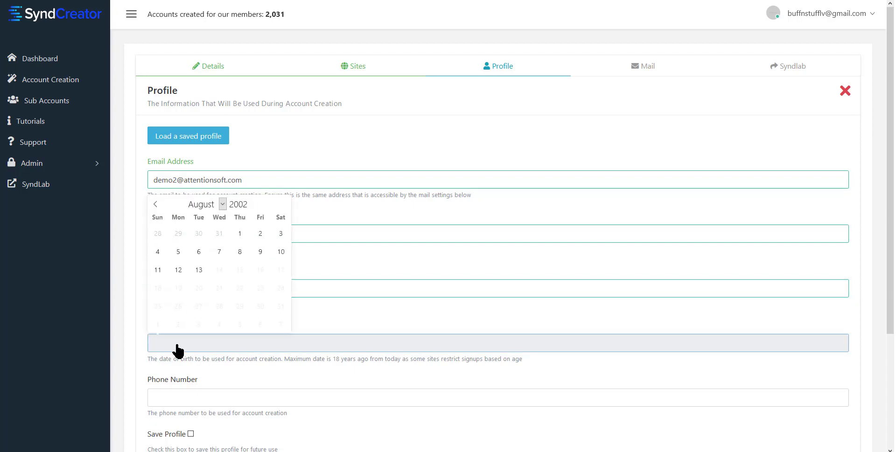
left_click(160, 207)
left_click(161, 207)
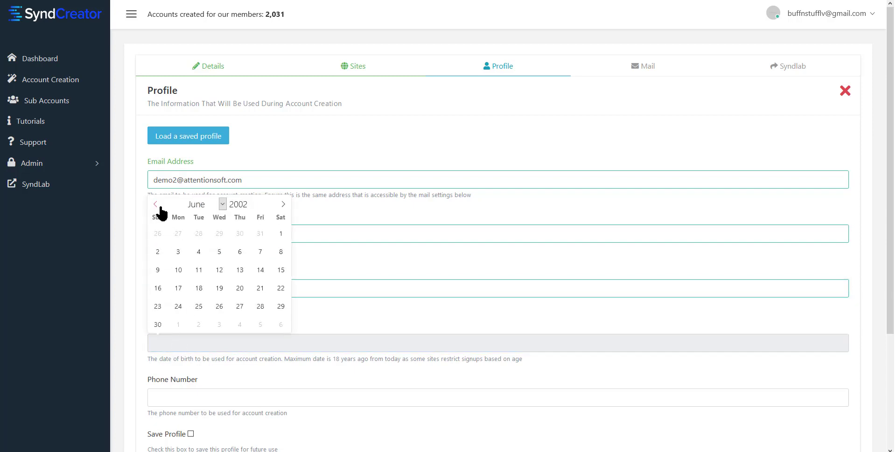
left_click(160, 207)
left_click(177, 270)
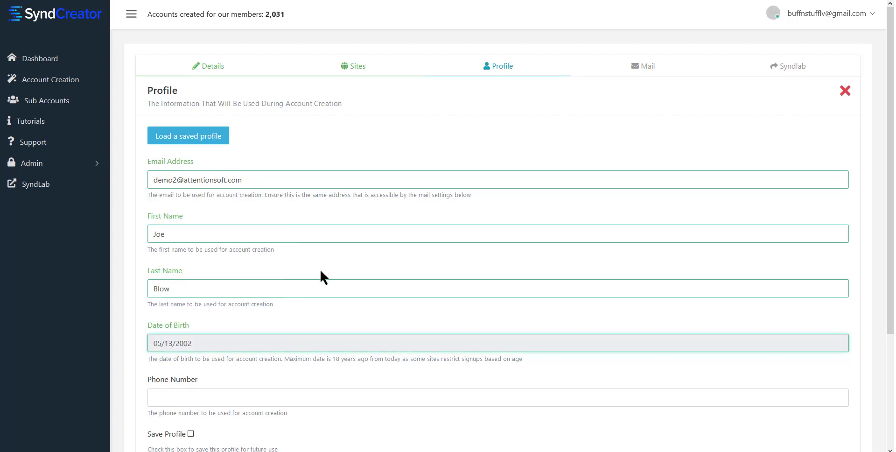
scroll(262, 266, "down", 2)
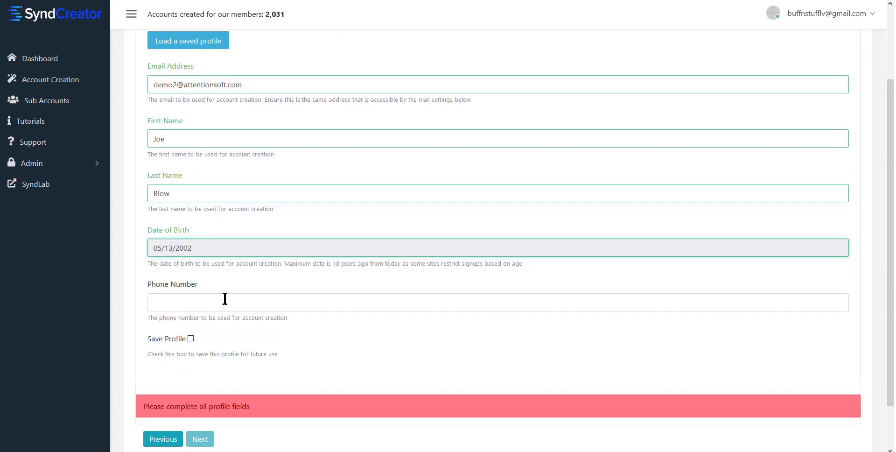
left_click(213, 302)
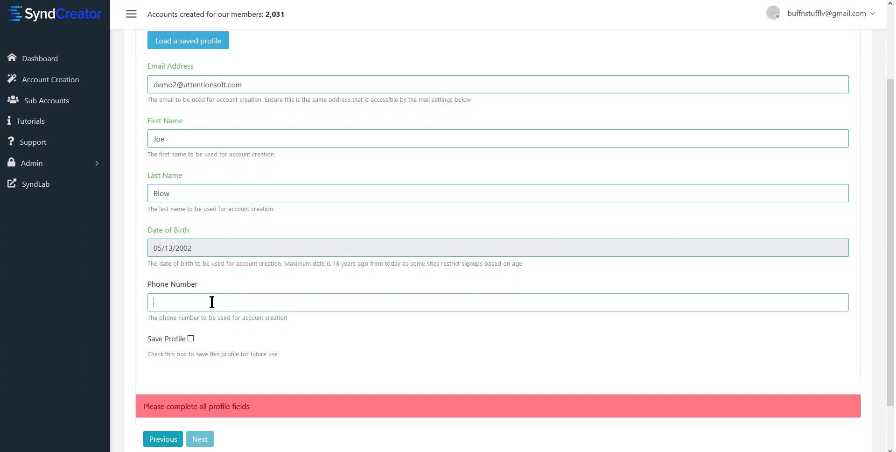
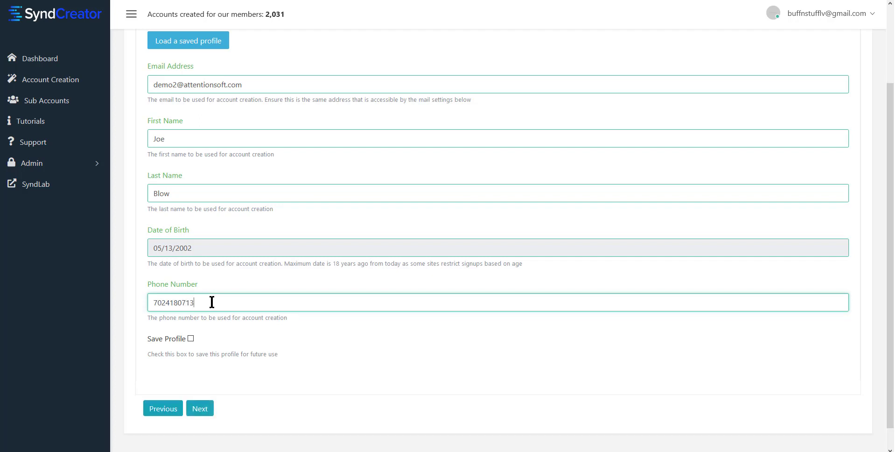
left_click(191, 339)
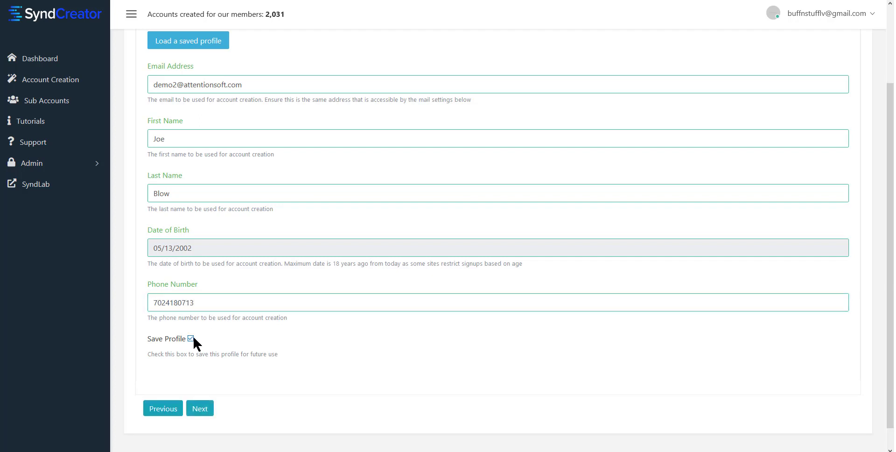
Advance to the Mail step and copy the incoming server hostname from cPanel for Host
left_click(200, 408)
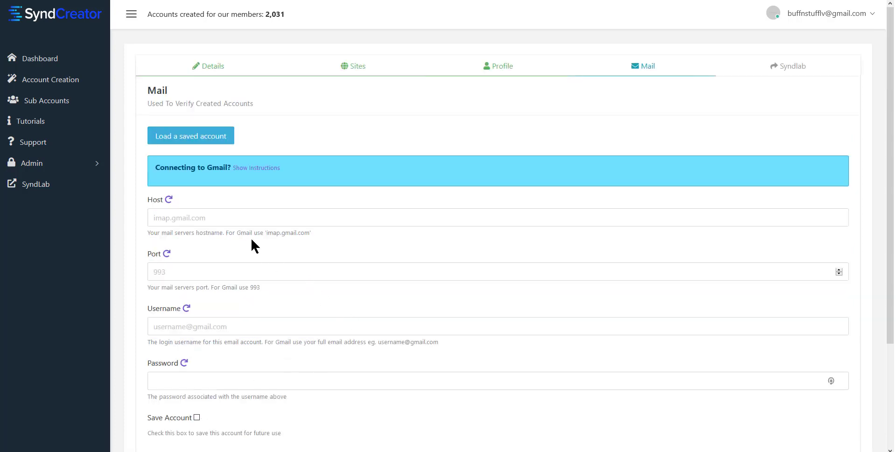
left_click(215, 217)
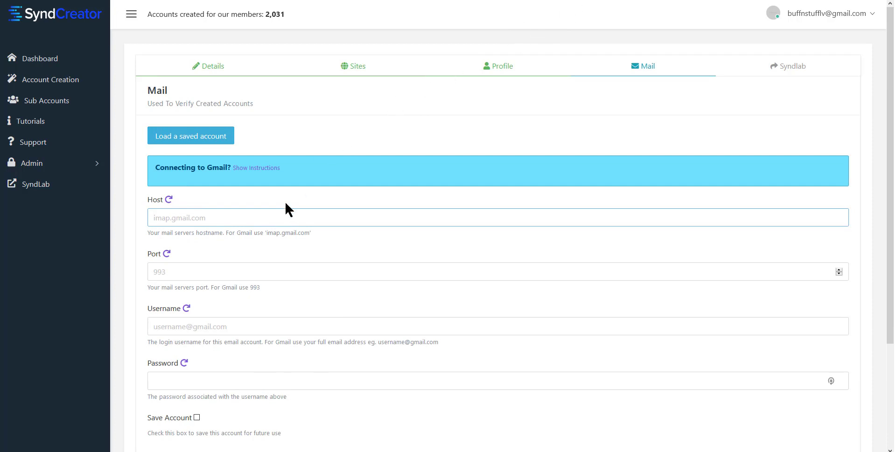
key("alt+Tab")
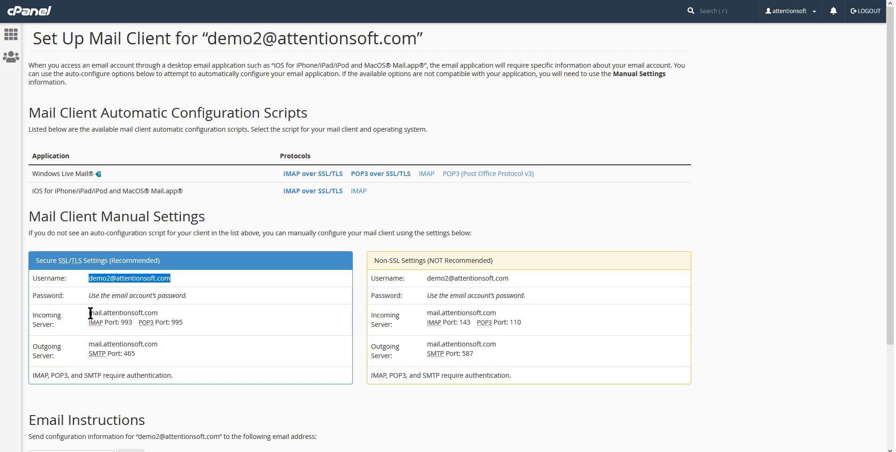
left_click_drag(89, 313, 159, 314)
key("ctrl+c")
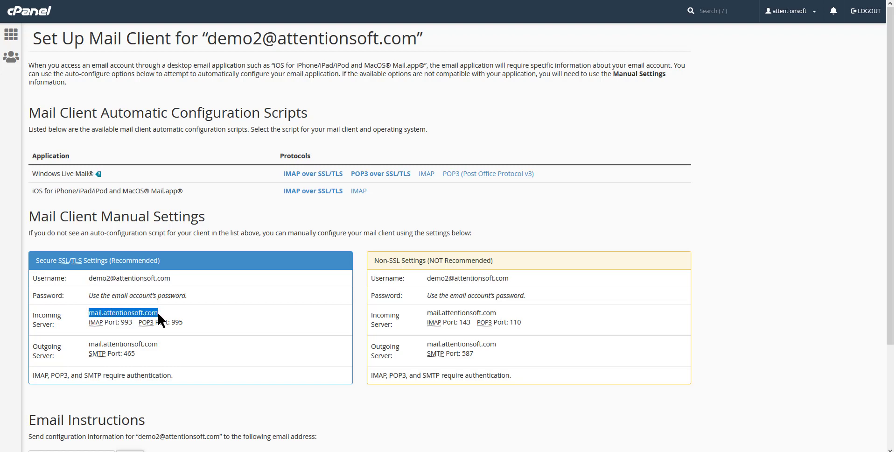
left_click(546, 1)
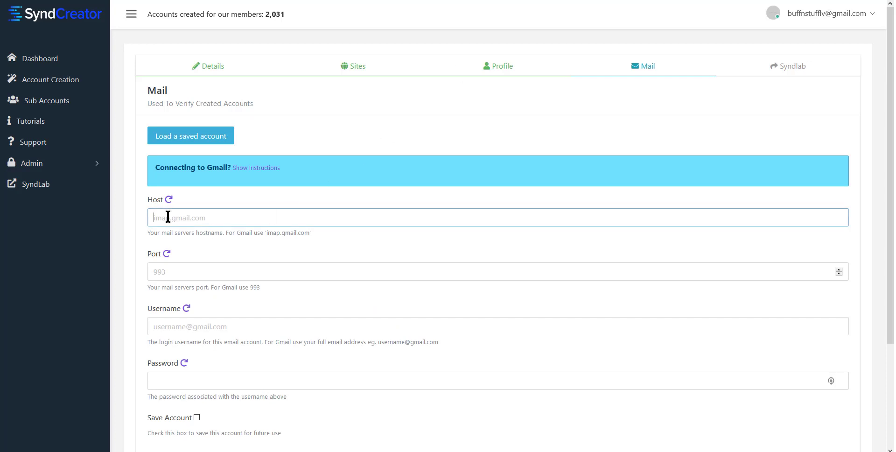
Fill the Mail step's Host with mail.attentionsoft.com and Port with 993
key("ctrl+v")
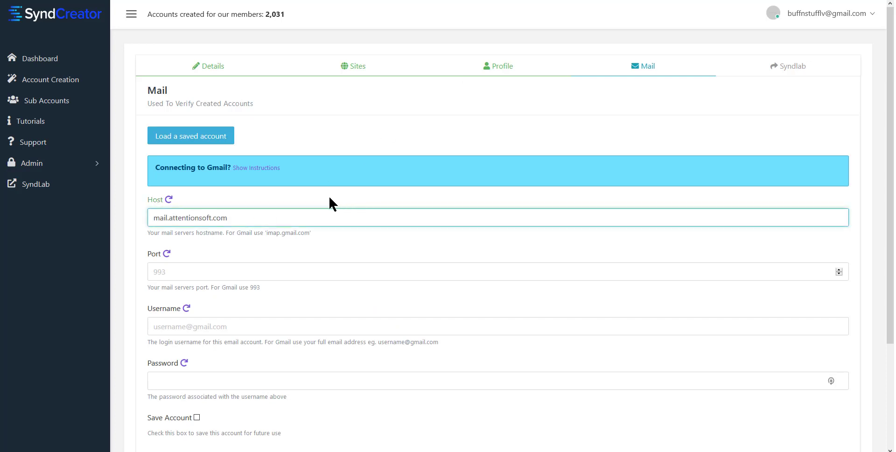
left_click(180, 271)
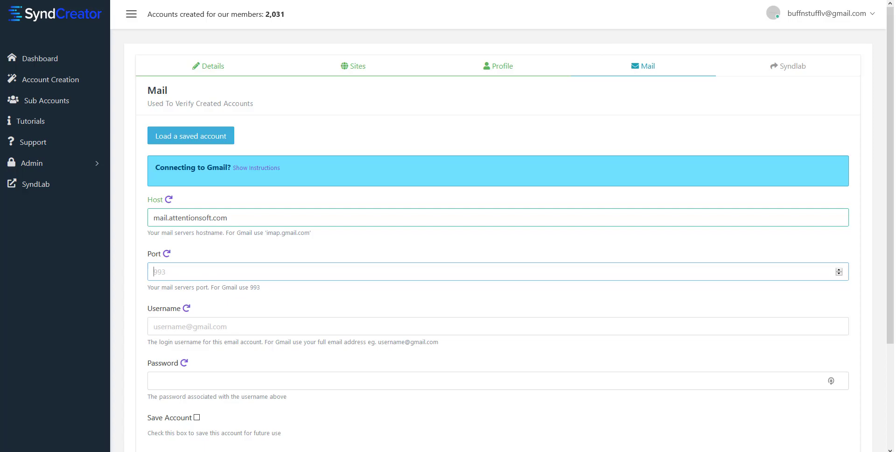
key("alt+Tab")
type("993")
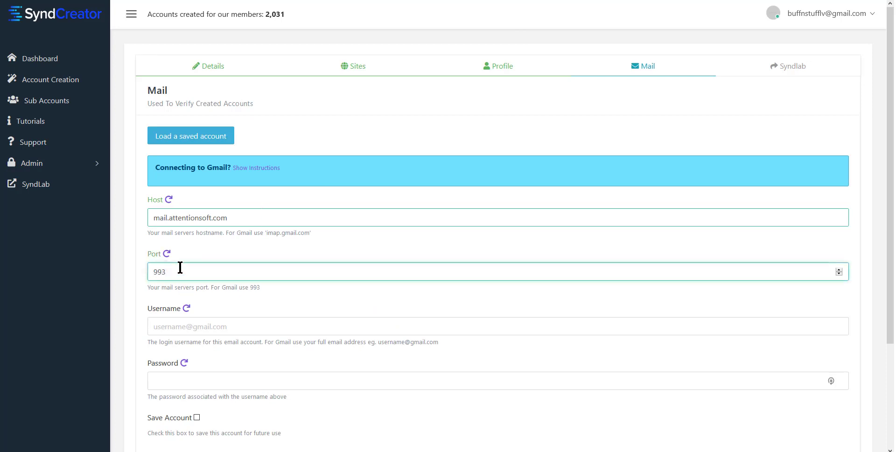
Copy the mailbox username from cPanel's mail settings and return to SyndCreator
left_click(541, 1)
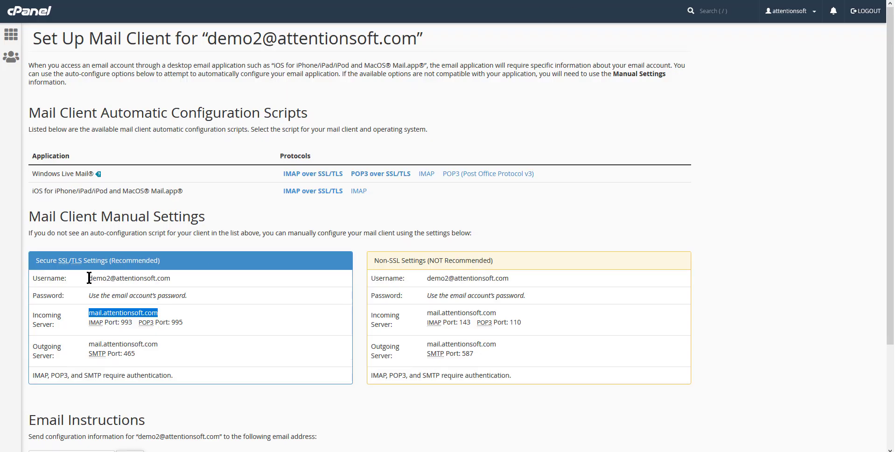
left_click_drag(88, 278, 181, 279)
key("ctrl+c")
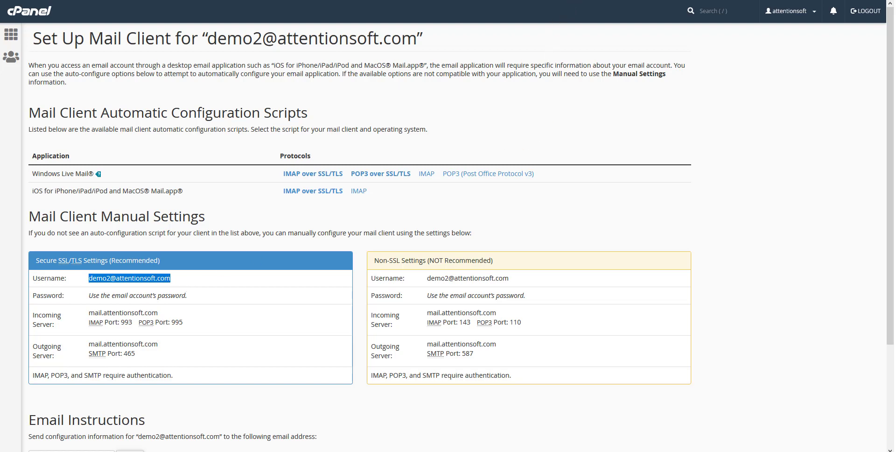
key("alt+Tab")
Paste the mailbox address as Username, enter its password, tick Save Account, and continue to Syndlab
left_click(204, 325)
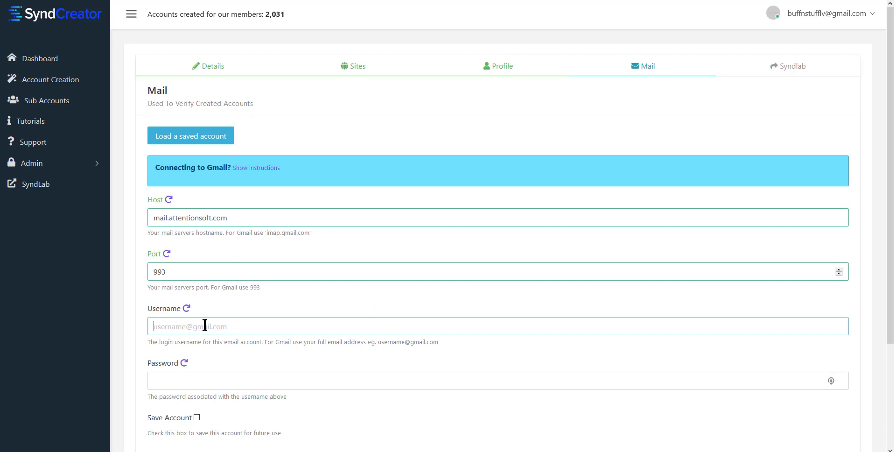
key("ctrl+v")
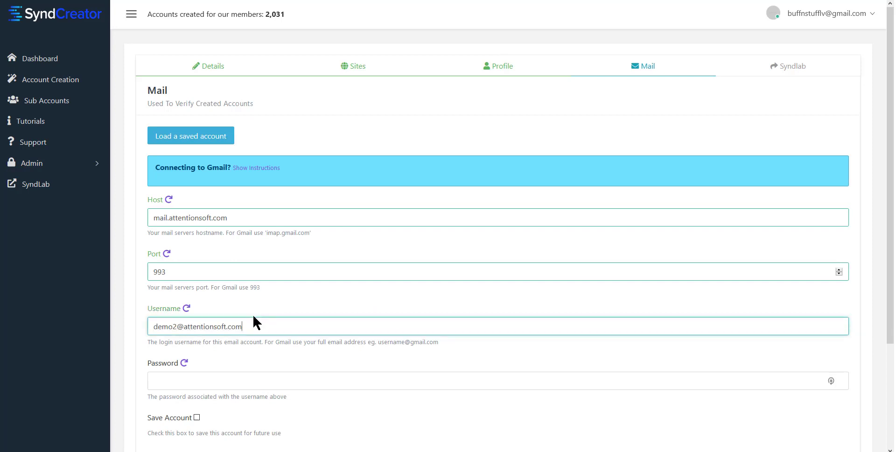
left_click(258, 379)
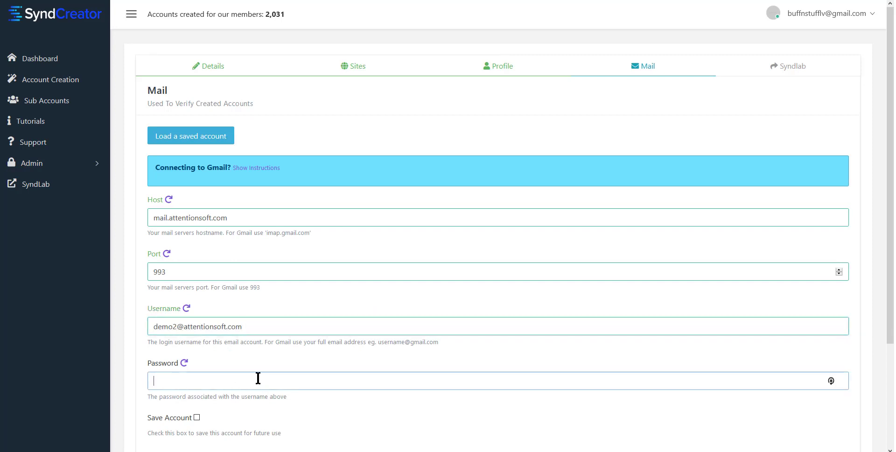
type("****")
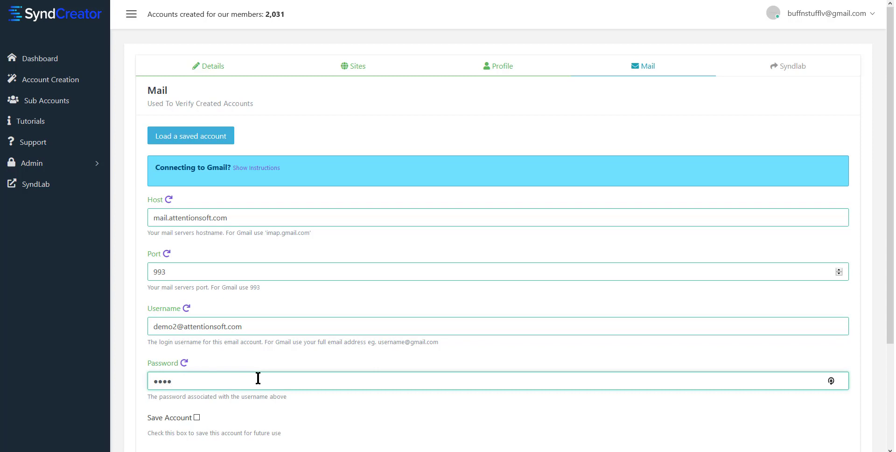
type("****")
left_click(197, 417)
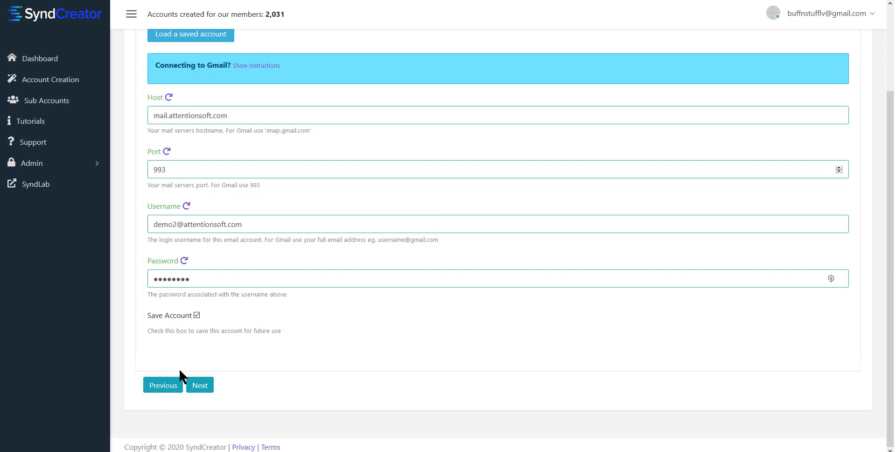
left_click(201, 385)
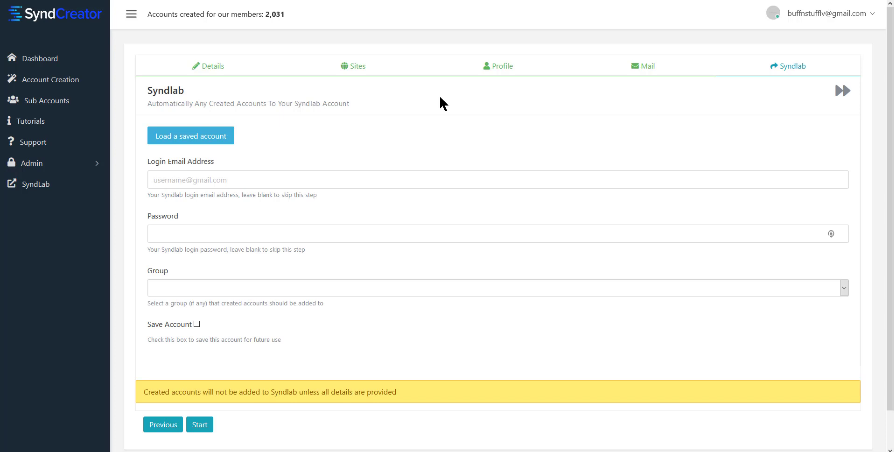
Paste the Syndlab login email and password into the Syndlab step
left_click(212, 182)
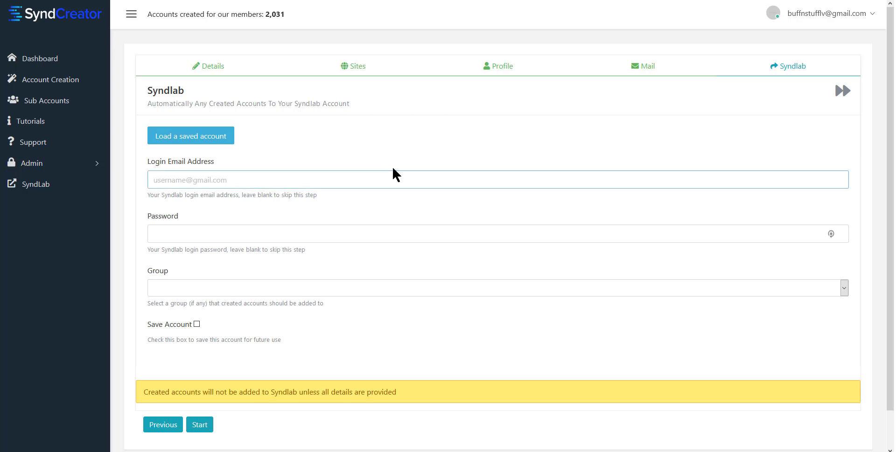
key("ctrl+v")
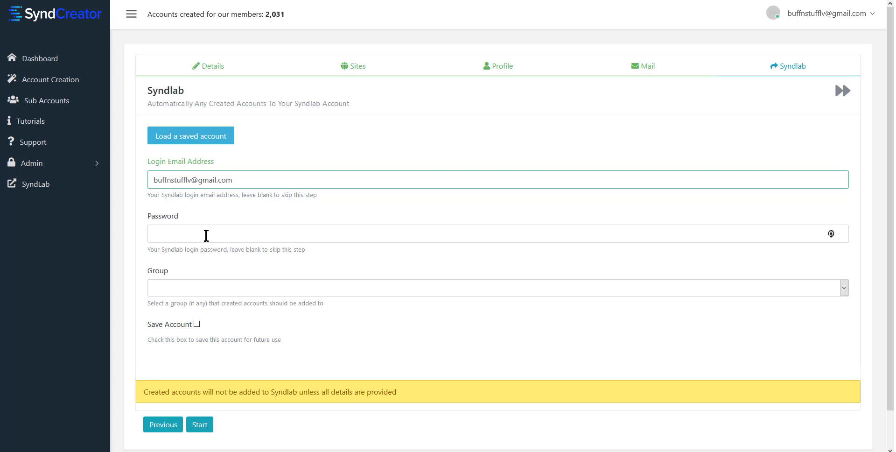
left_click(205, 235)
key("ctrl+v")
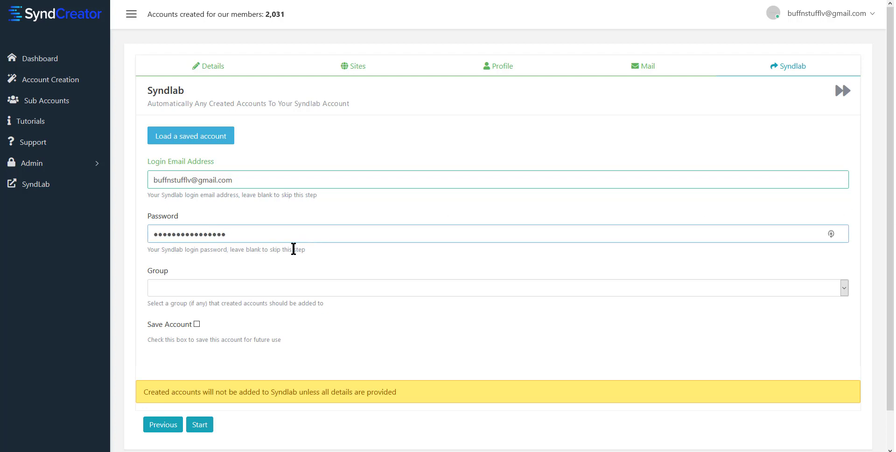
Choose the Keto Sucess group, save the Syndlab login, and start the batch
left_click(168, 286)
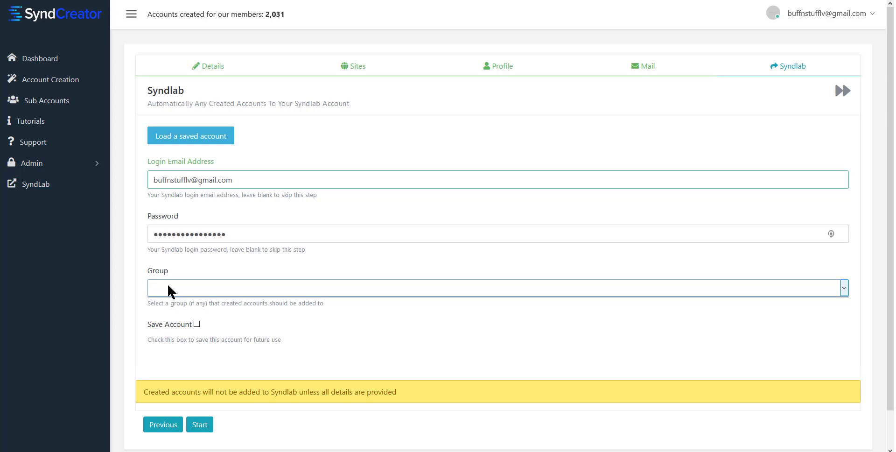
left_click(183, 288)
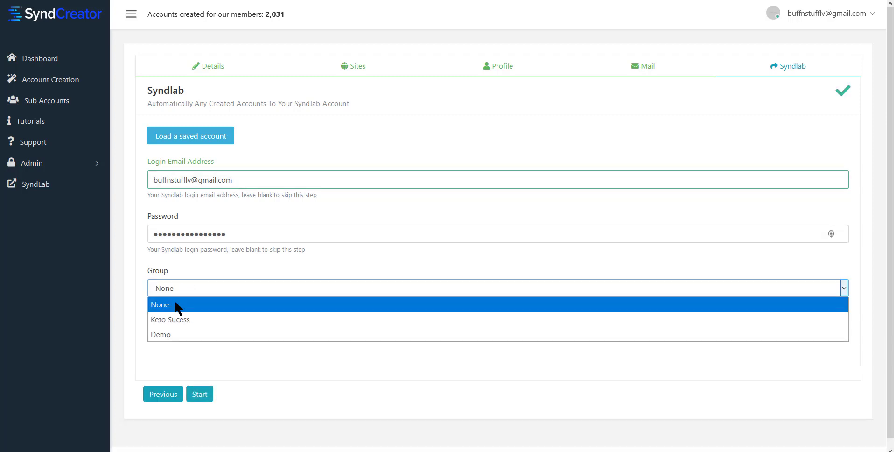
left_click(172, 319)
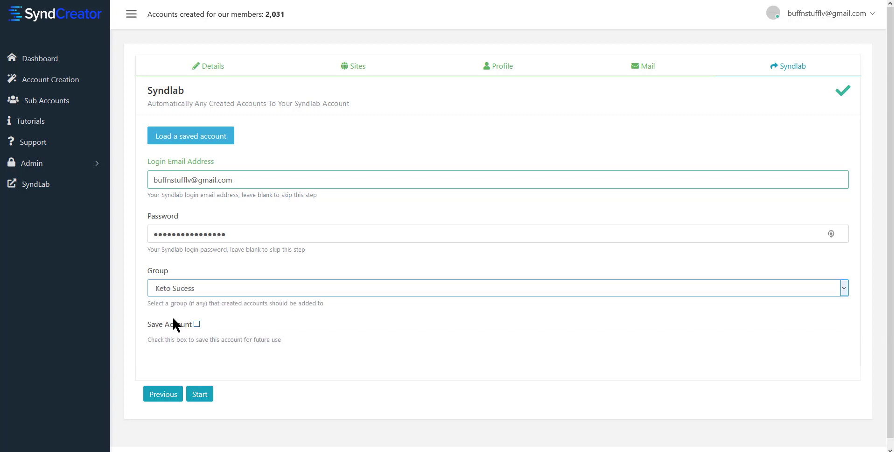
left_click(197, 324)
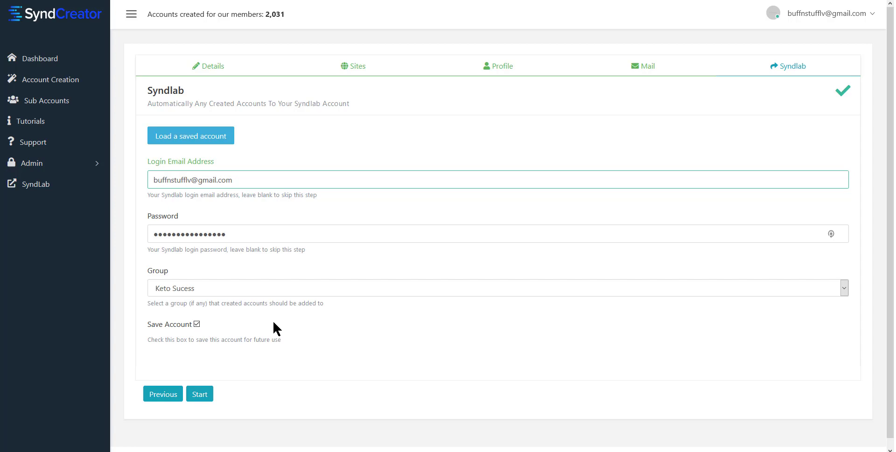
left_click(200, 395)
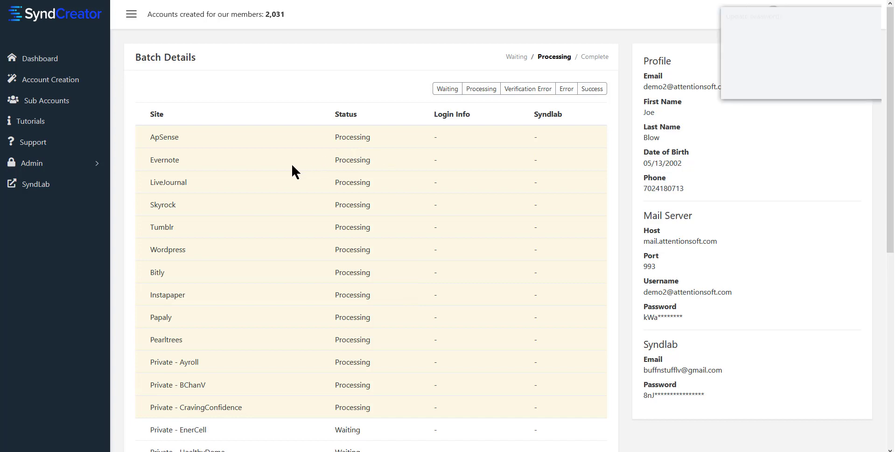
Dismiss the LastPass prompt and watch Batch Details until Pearltrees, SiteJot and blogs show Success
left_click(801, 89)
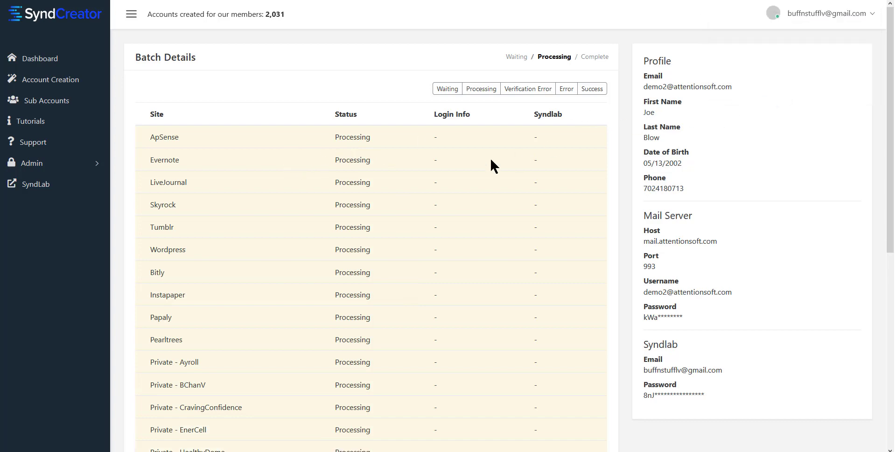
scroll(302, 166, "down", 7)
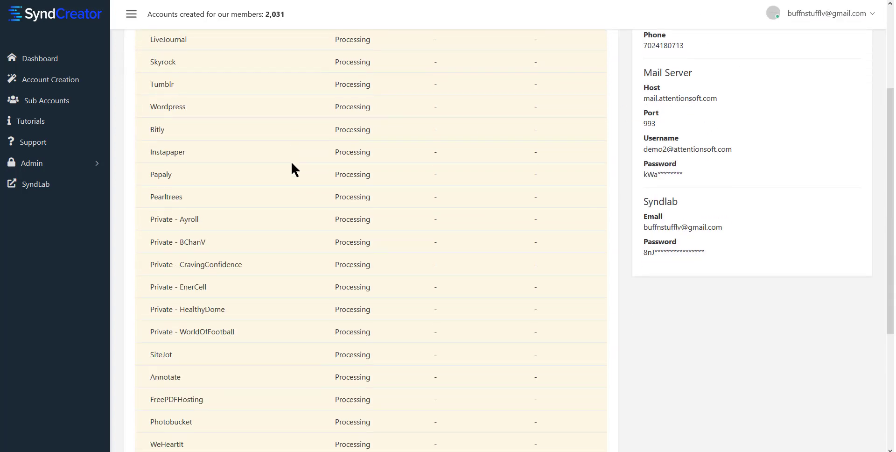
scroll(290, 170, "up", 7)
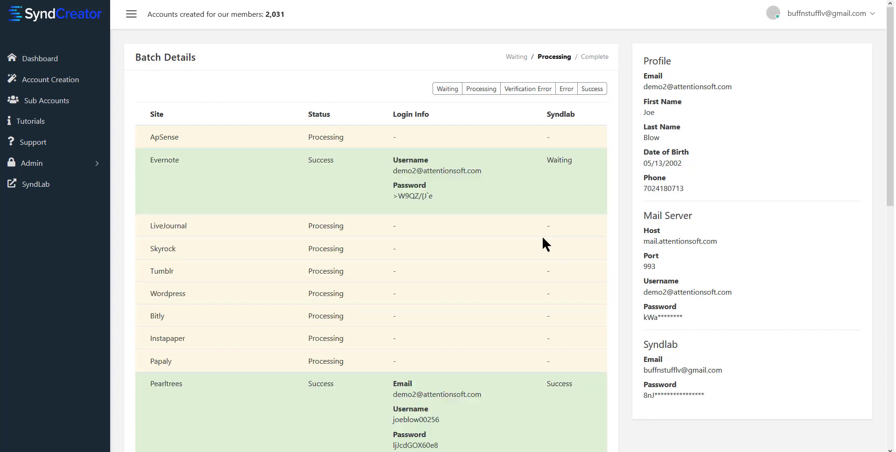
scroll(468, 150, "down", 2)
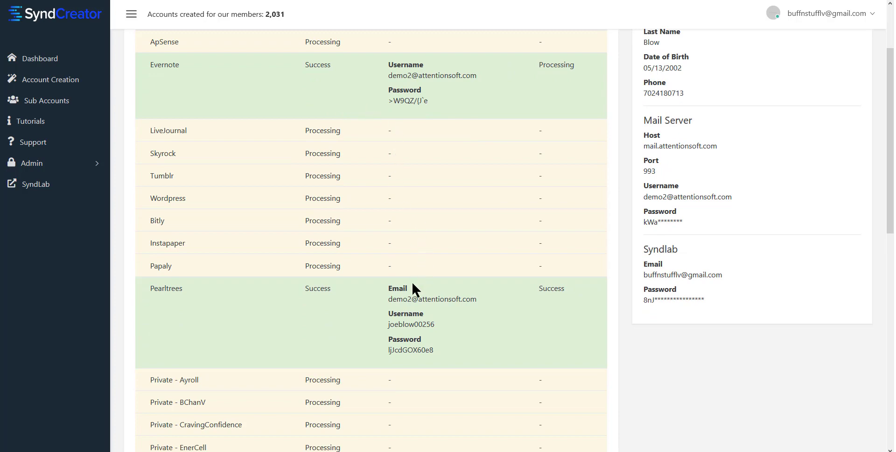
scroll(418, 279, "down", 2)
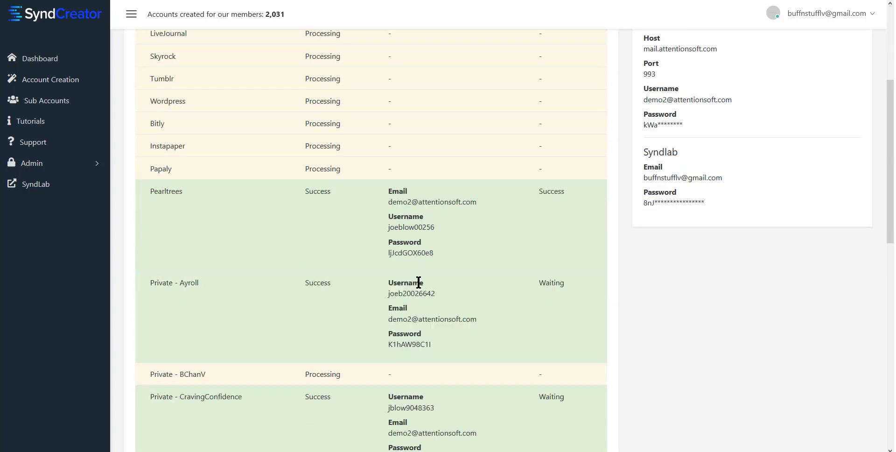
scroll(418, 282, "down", 6)
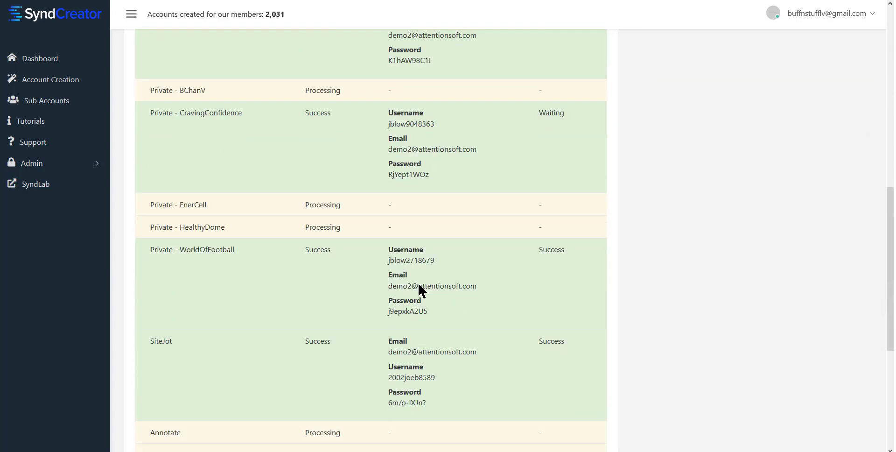
scroll(418, 281, "down", 5)
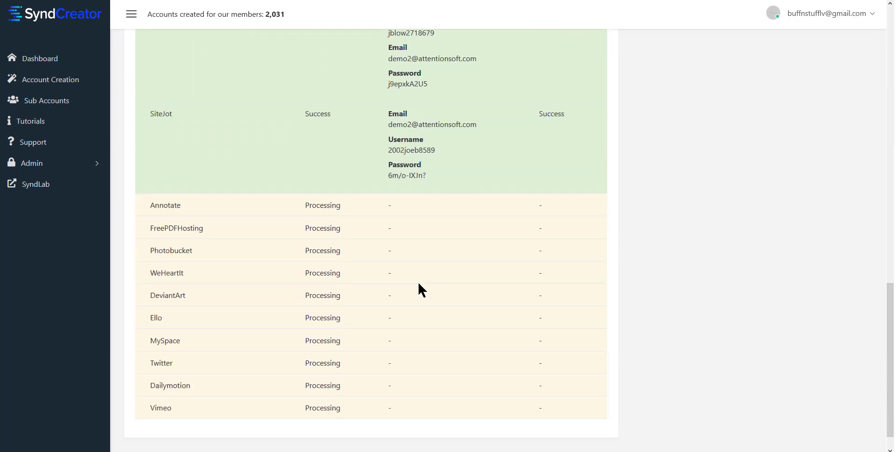
scroll(419, 281, "down", 1)
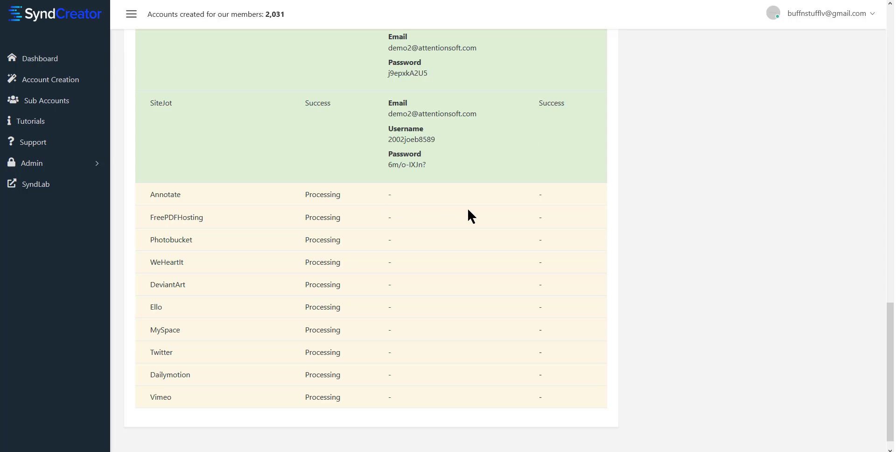
scroll(451, 214, "up", 13)
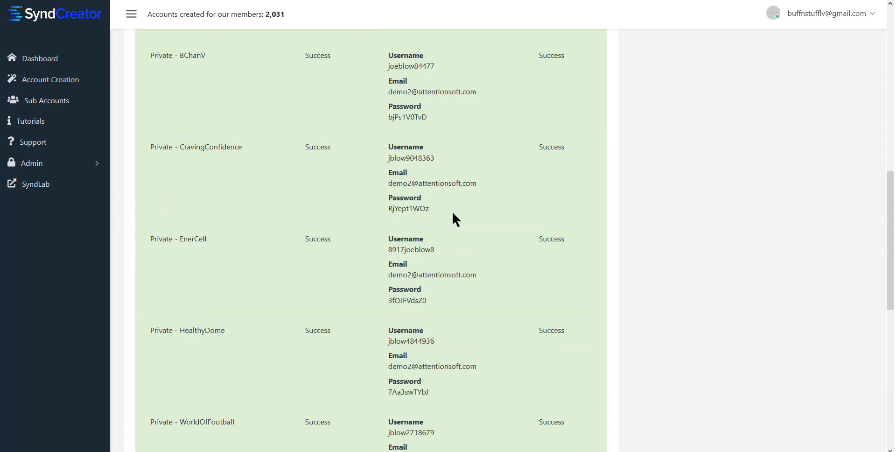
scroll(452, 211, "up", 7)
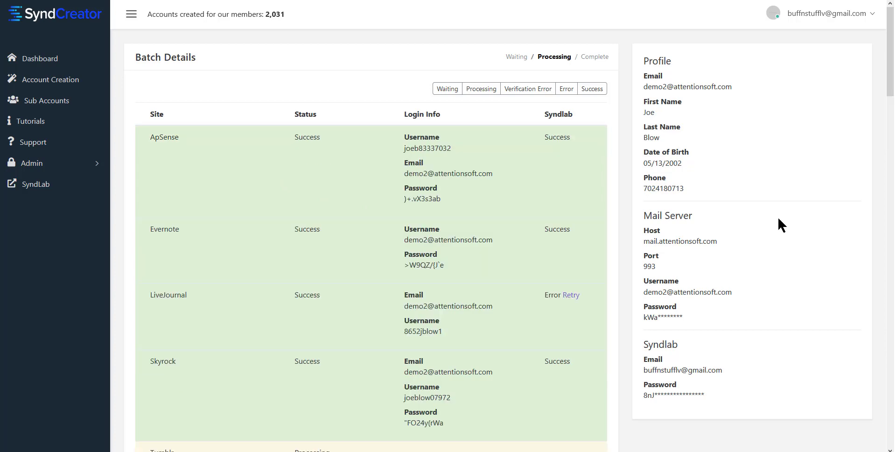
scroll(470, 170, "down", 5)
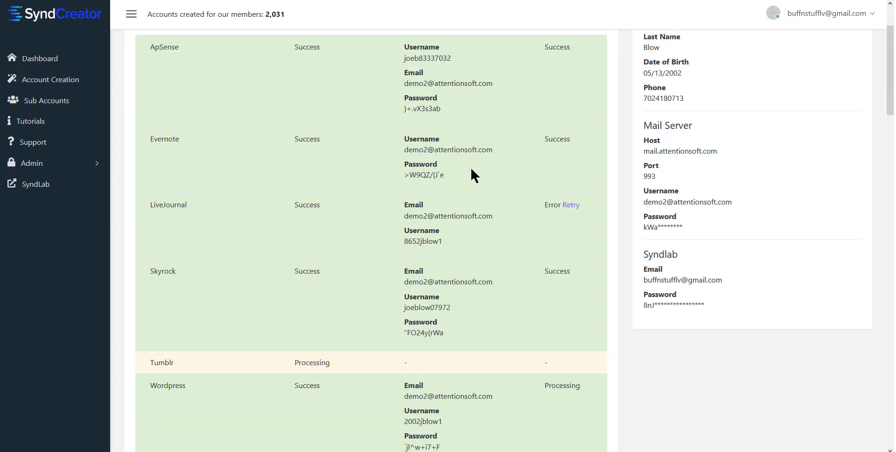
scroll(469, 169, "down", 1)
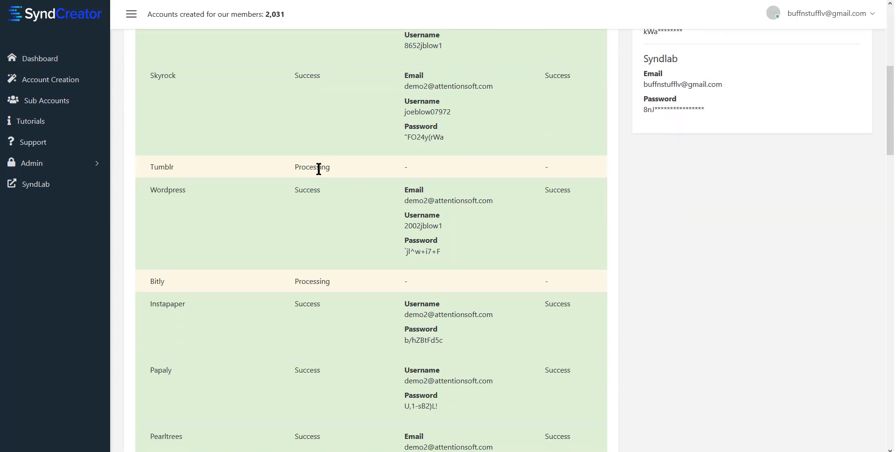
scroll(380, 165, "down", 2)
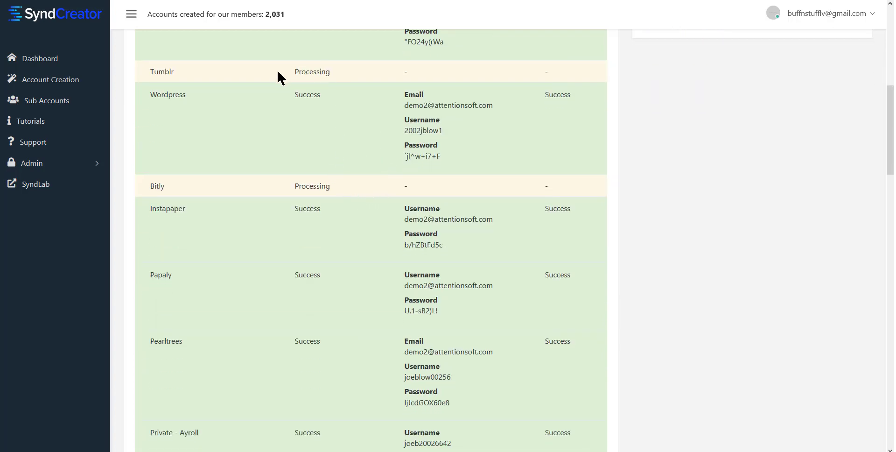
scroll(290, 176, "down", 8)
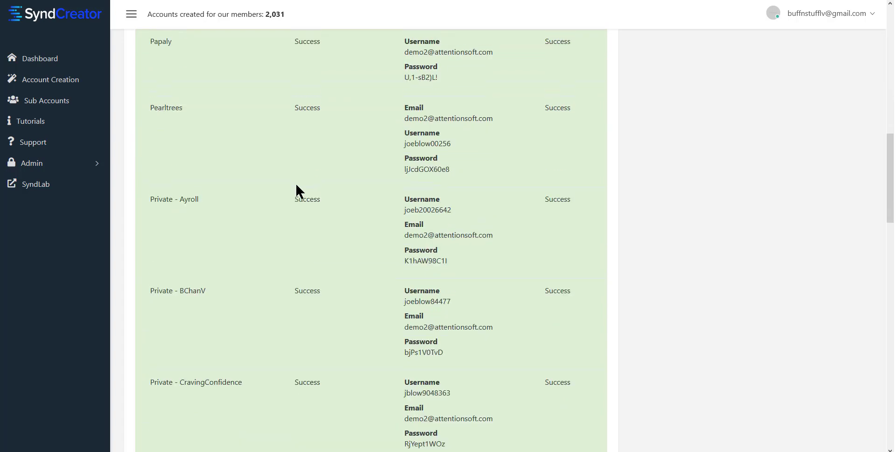
scroll(297, 187, "down", 10)
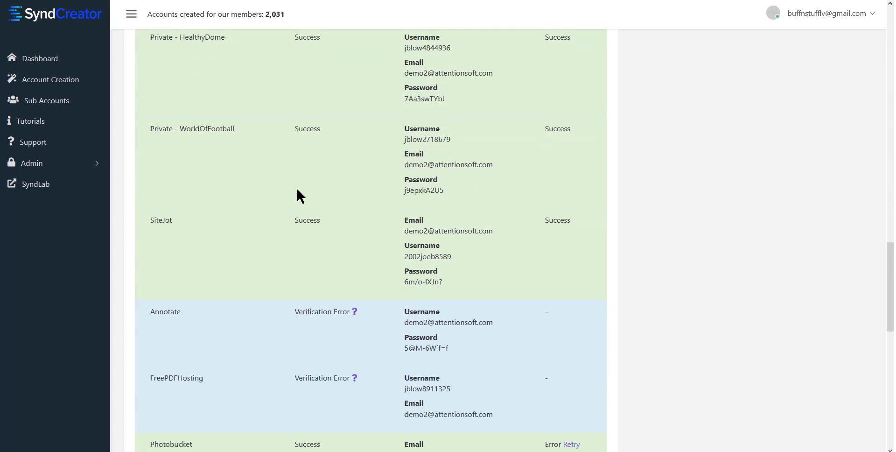
scroll(296, 188, "down", 10)
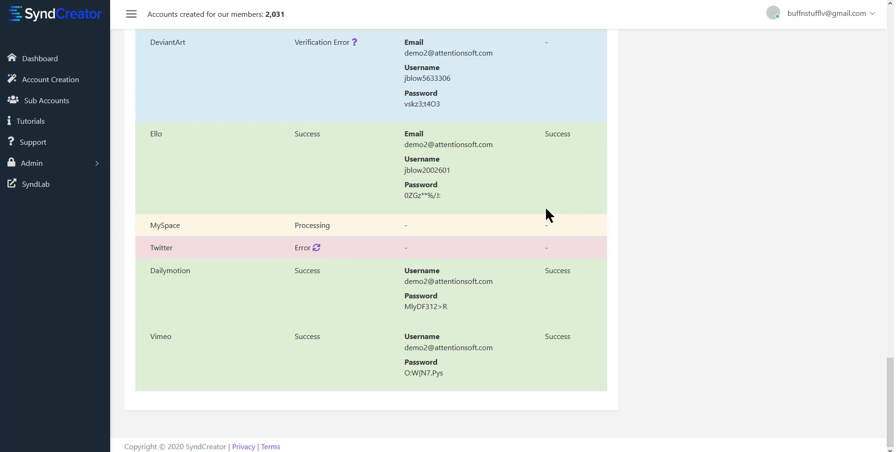
From cPanel home, go to Email Accounts and use CHECK EMAIL on the demo mailbox
left_click(610, 0)
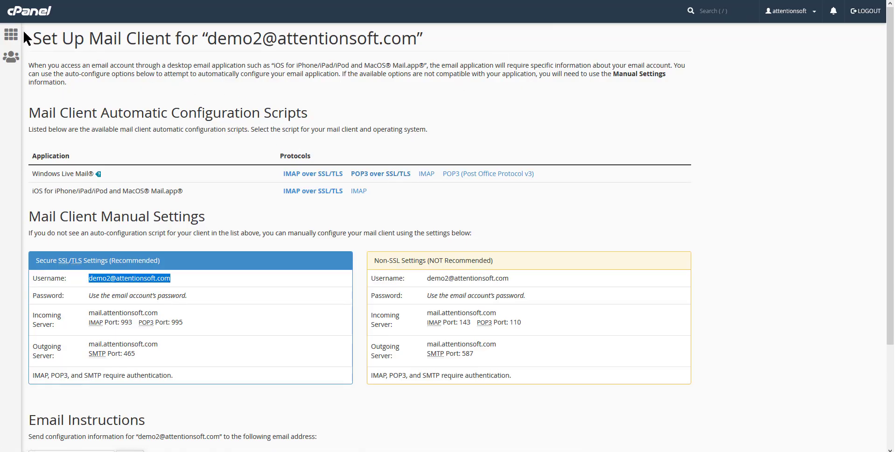
left_click(10, 34)
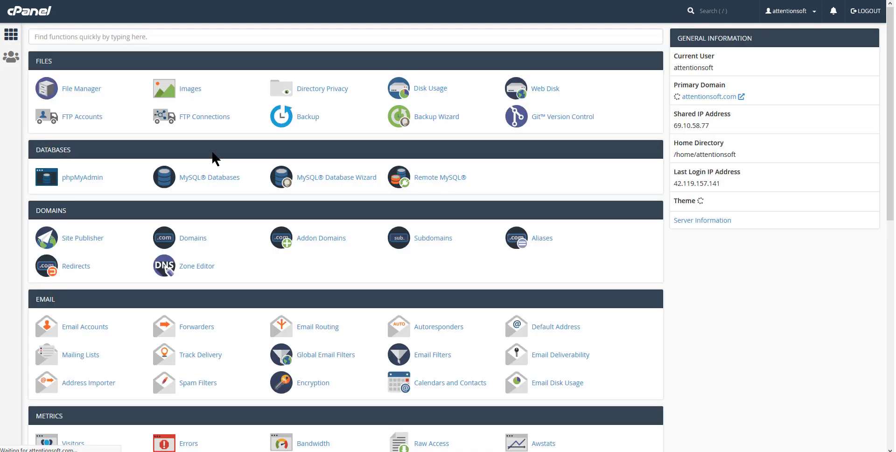
left_click(94, 327)
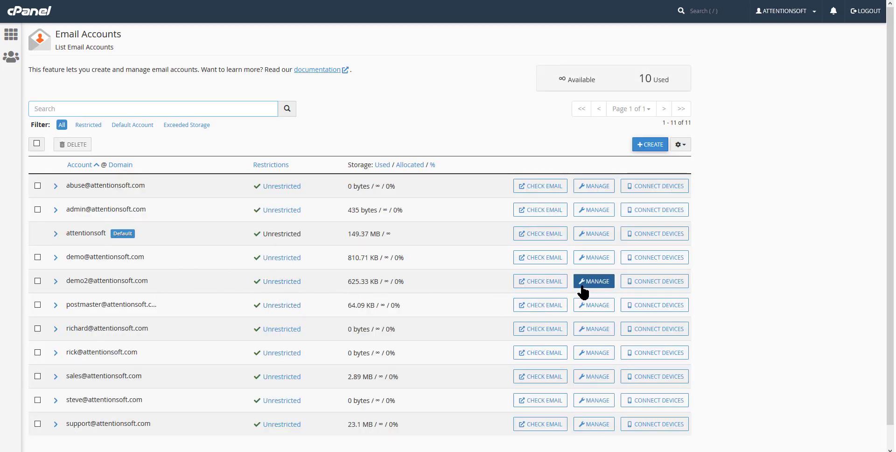
left_click(553, 285)
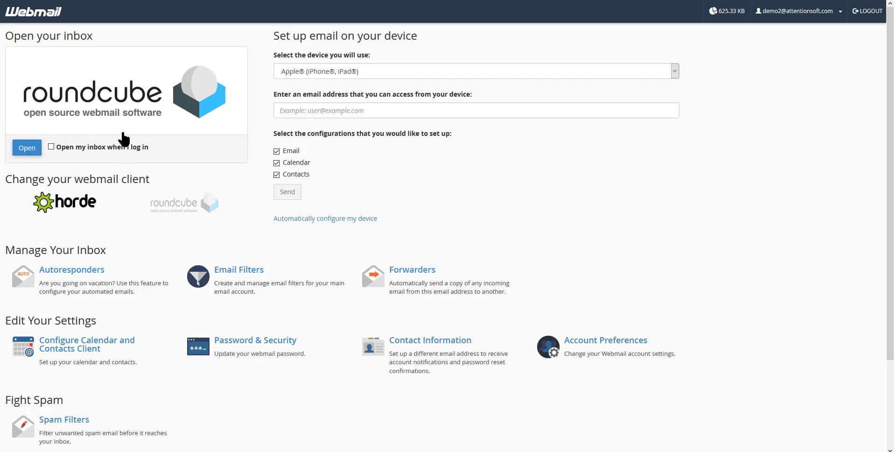
Open the Roundcube inbox, read Bitly's verification email, then scroll the 20 sign-up emails
left_click(99, 119)
left_click(25, 153)
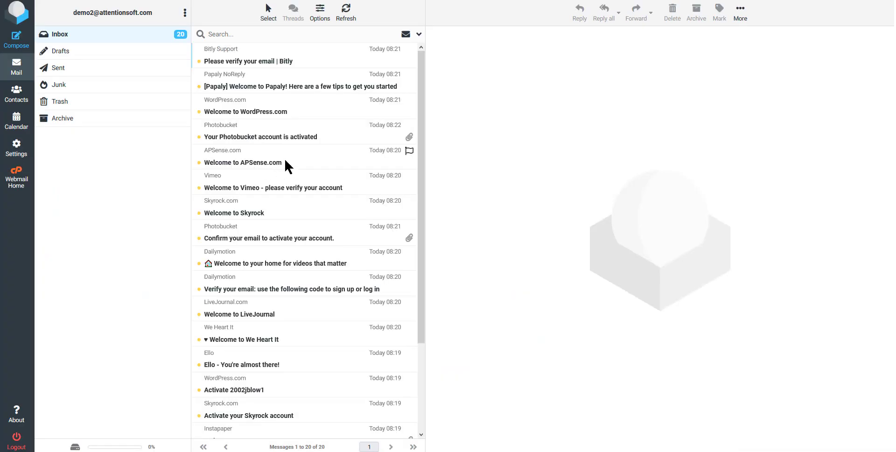
left_click(250, 59)
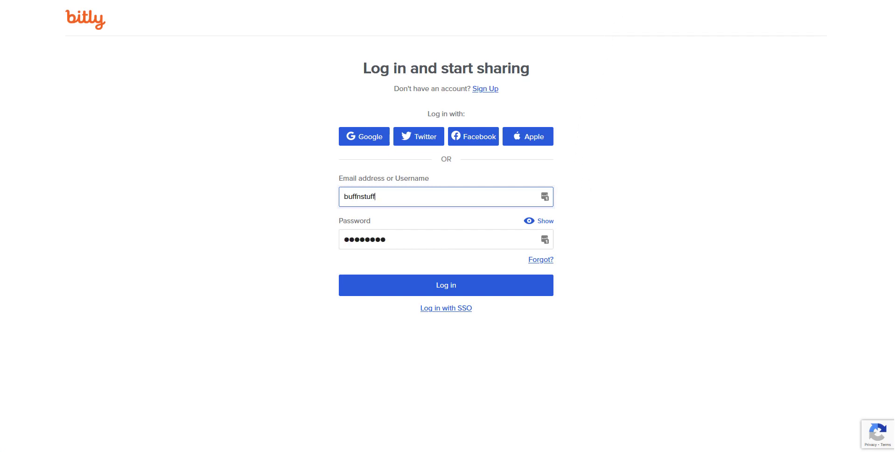
key("ctrl+w")
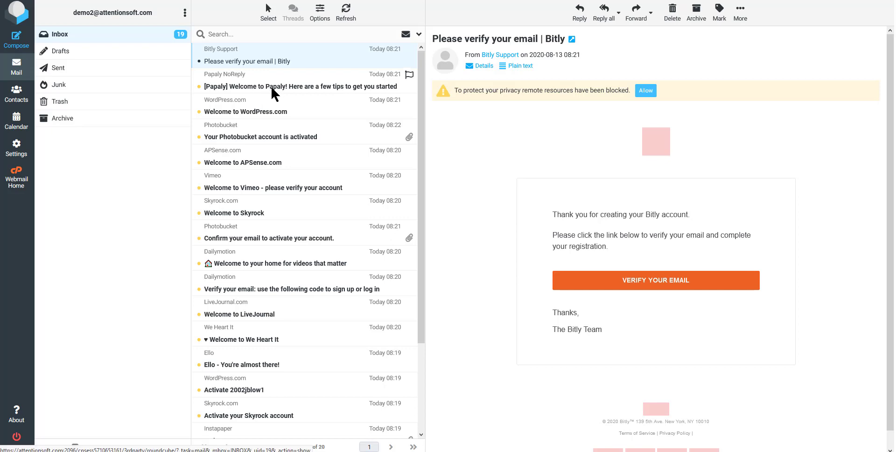
scroll(269, 88, "down", 5)
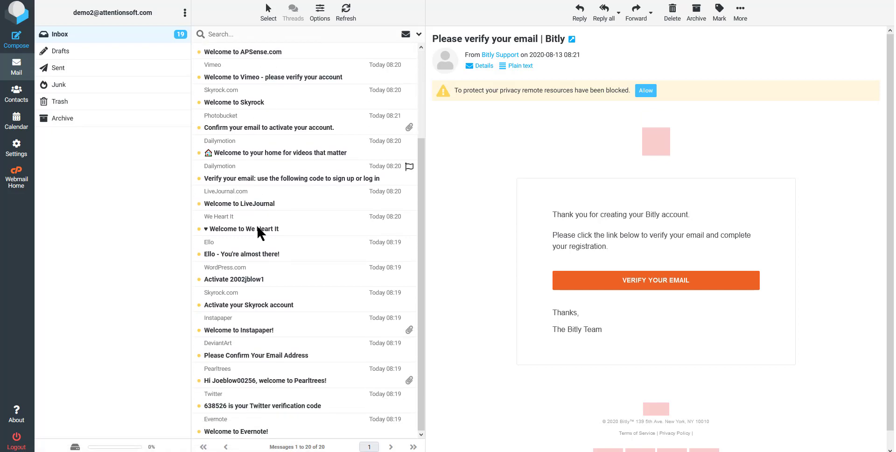
scroll(280, 333, "up", 5)
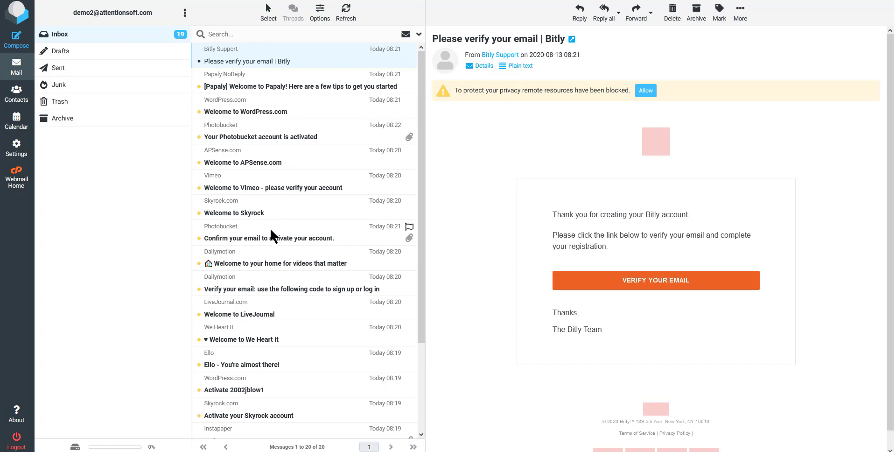
scroll(272, 226, "down", 3)
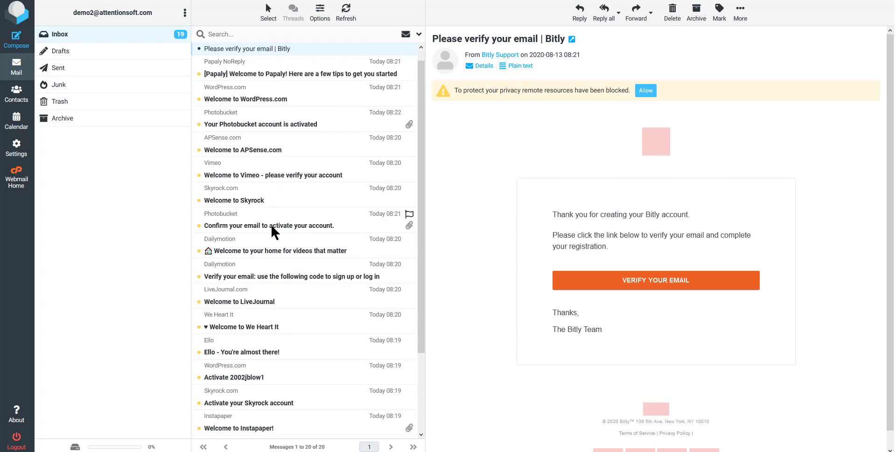
Scroll back to the top of Batch Details, then switch to the SyndLab dashboard
scroll(275, 215, "up", 3)
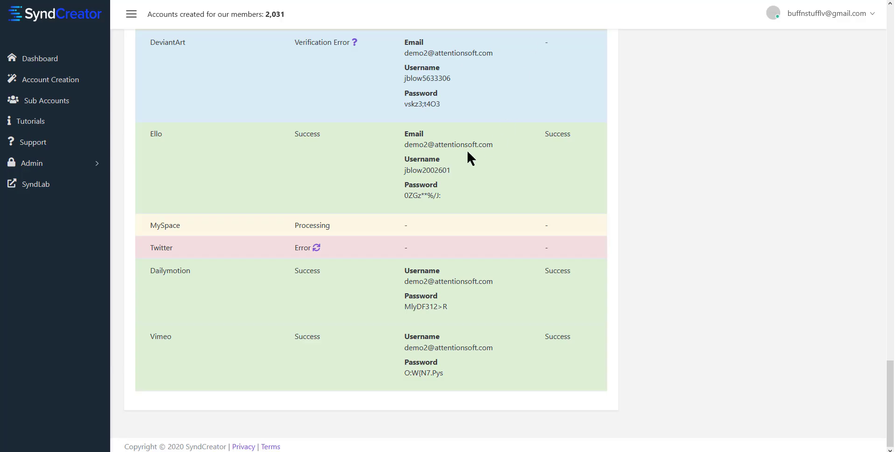
scroll(458, 150, "up", 10)
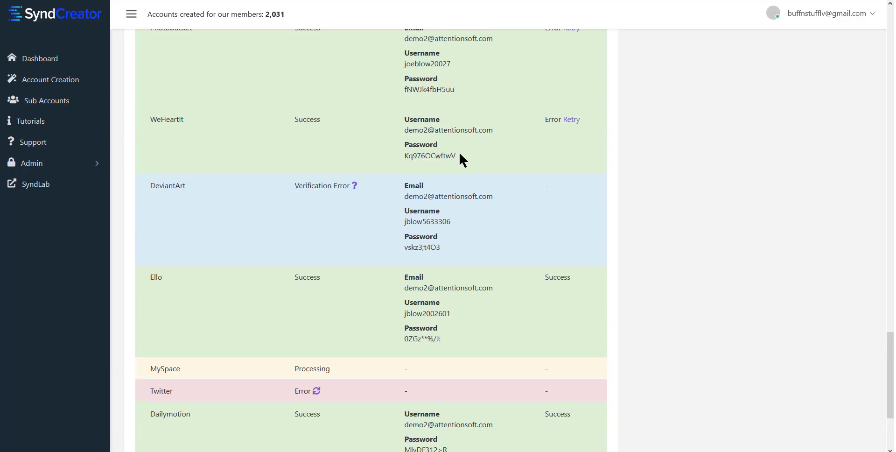
scroll(454, 144, "up", 15)
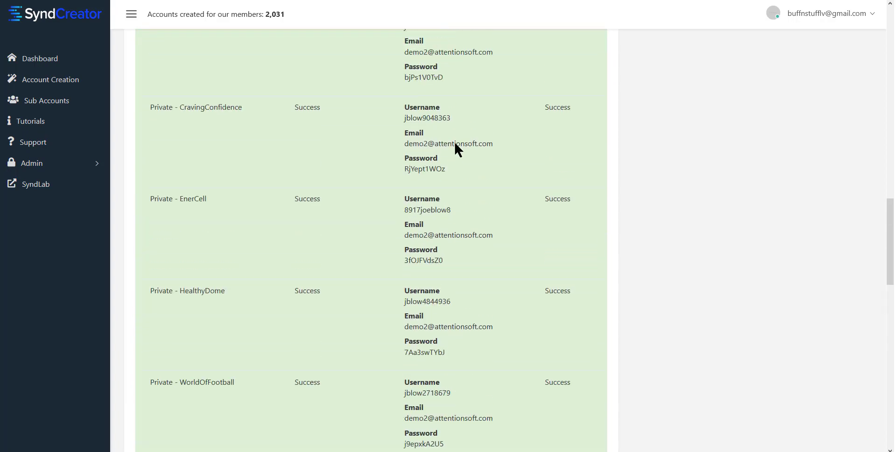
scroll(455, 144, "up", 15)
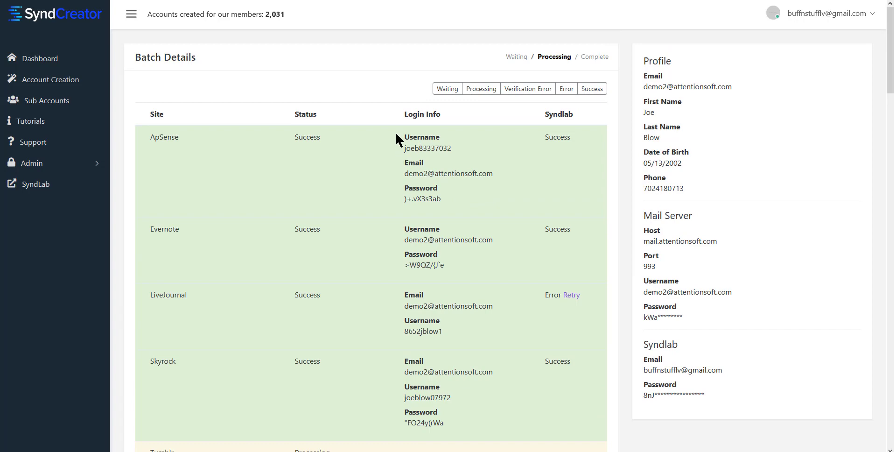
left_click(495, 0)
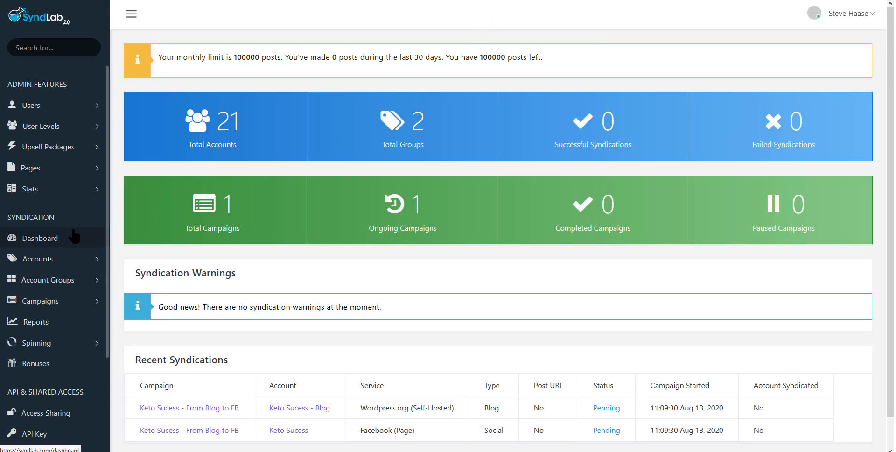
Open My Accounts and review the new Aug 13, 2020 accounts and their authentication status
left_click(70, 260)
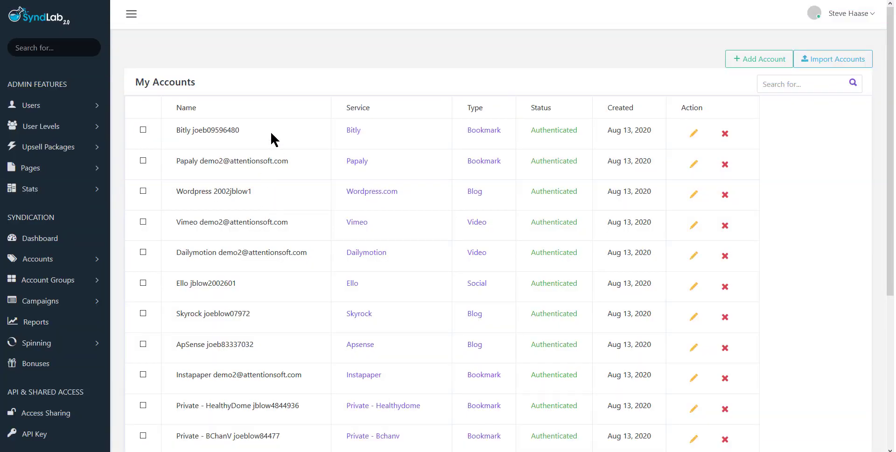
scroll(278, 136, "down", 5)
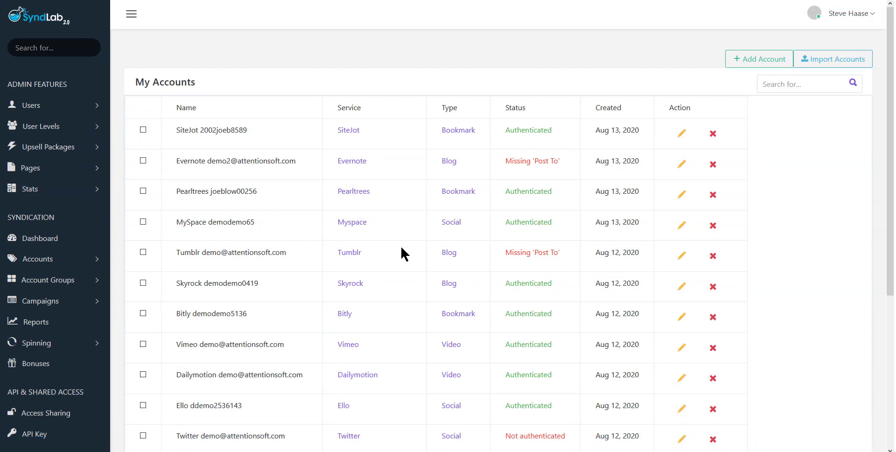
scroll(446, 250, "down", 2)
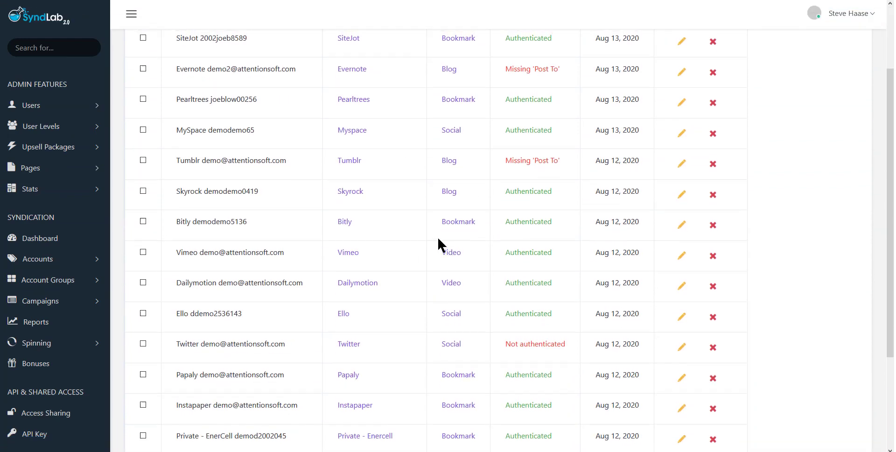
scroll(439, 239, "up", 2)
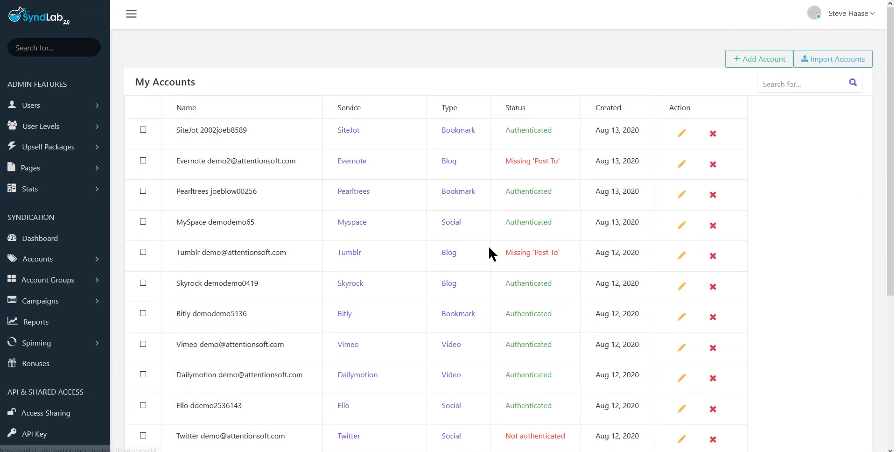